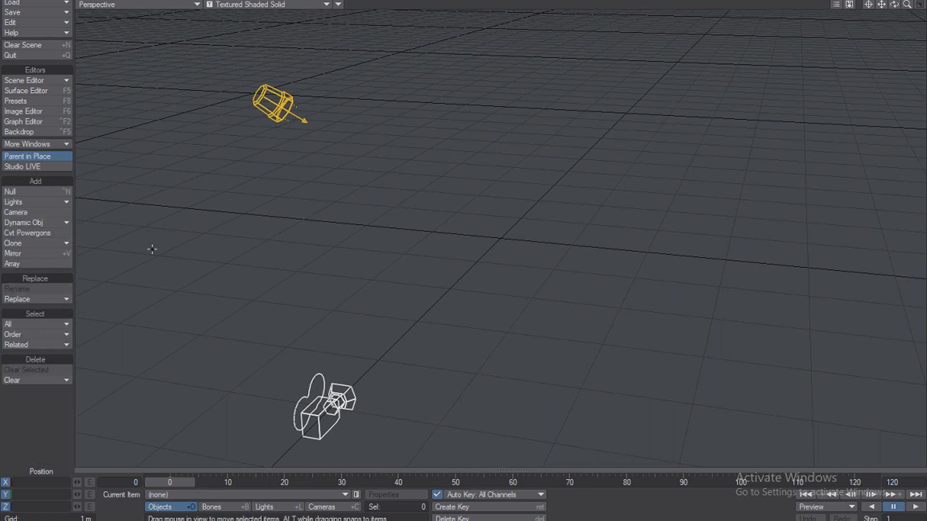
Add a null named 'Null' at the scene origin with its default shape and colour settings
left_click(26, 192)
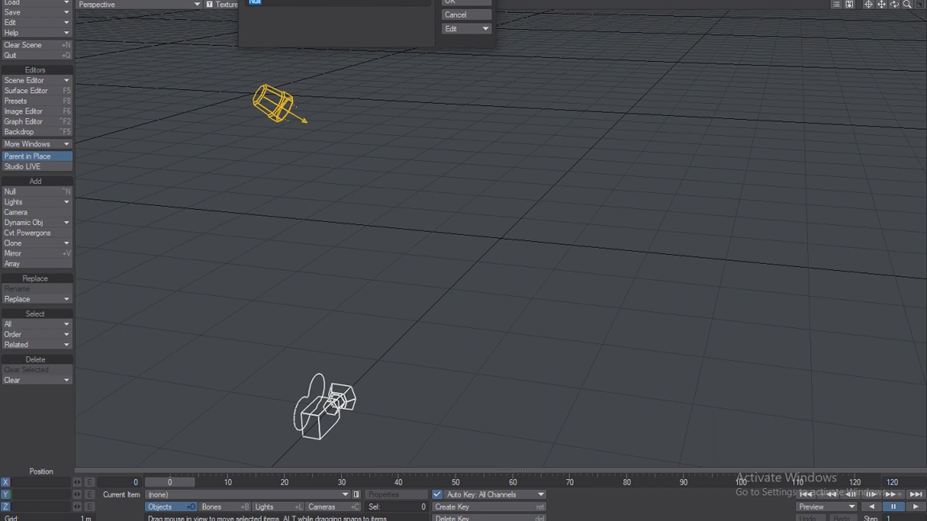
left_click(481, 30)
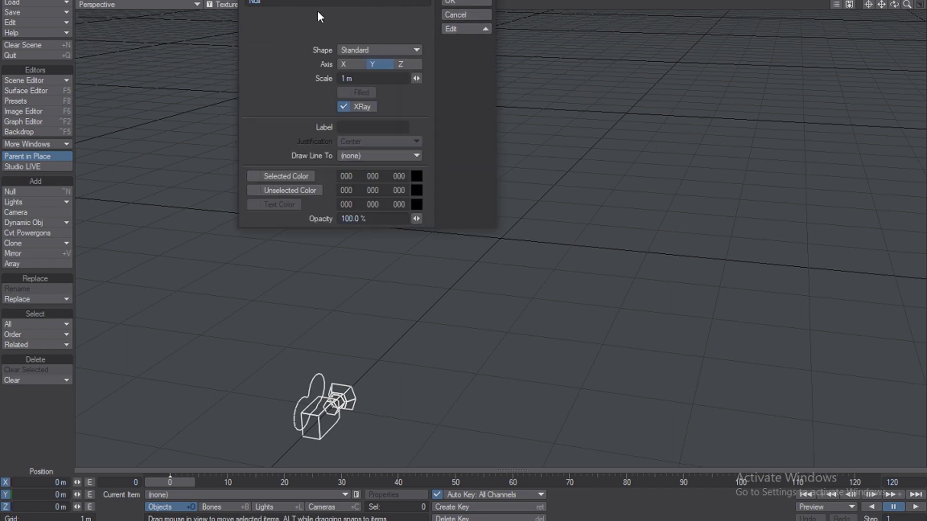
left_click(455, 2)
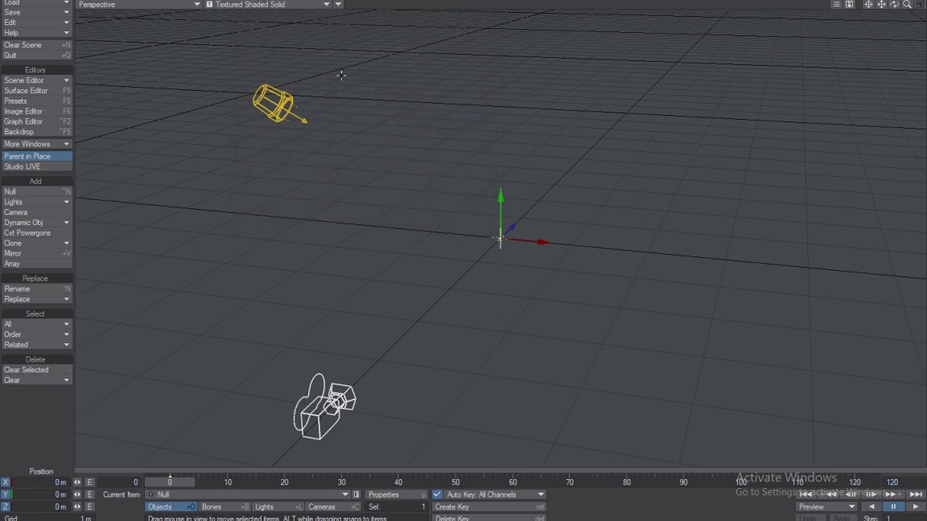
Add a bone named 'Bone' under the null at the origin, then orbit the view
left_click(156, 1)
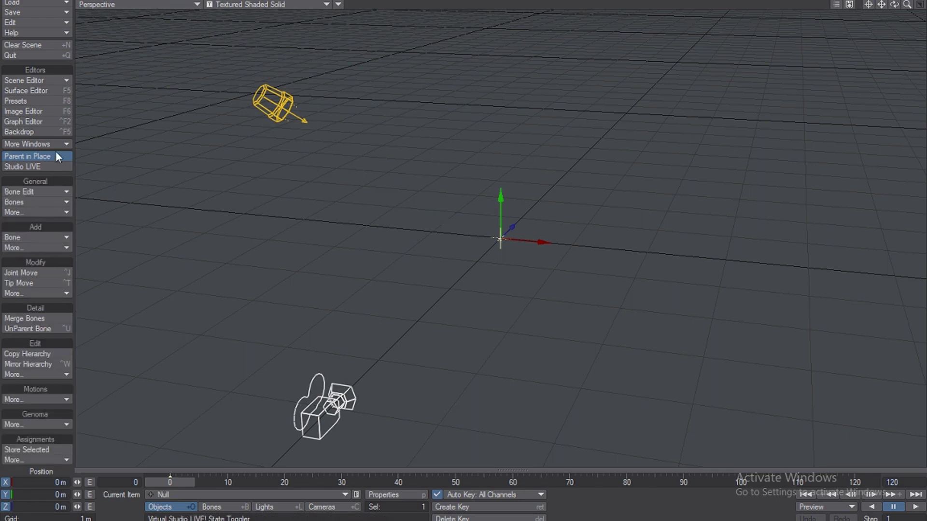
left_click(63, 239)
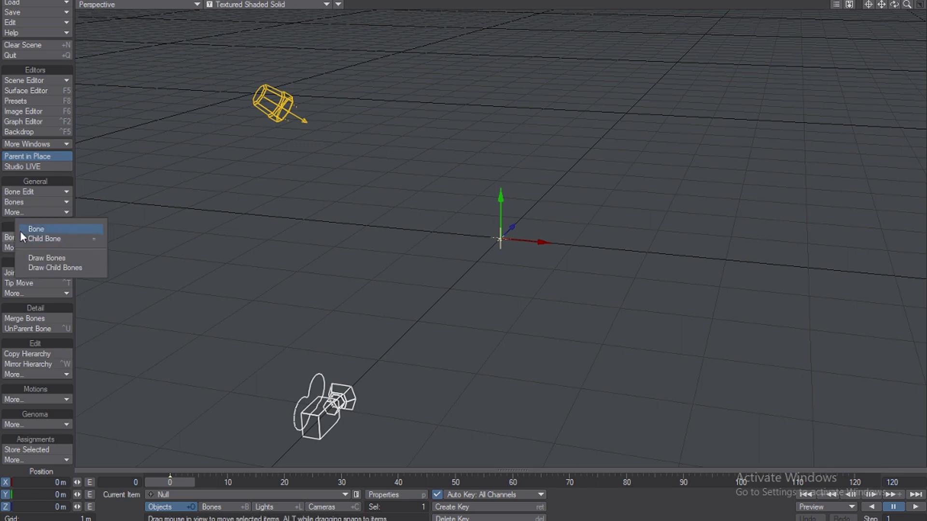
left_click(50, 228)
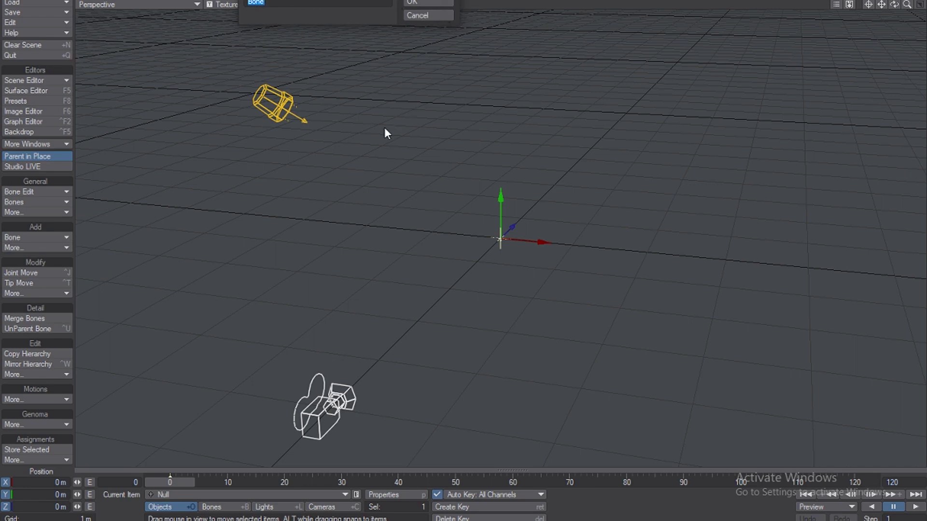
left_click(423, 3)
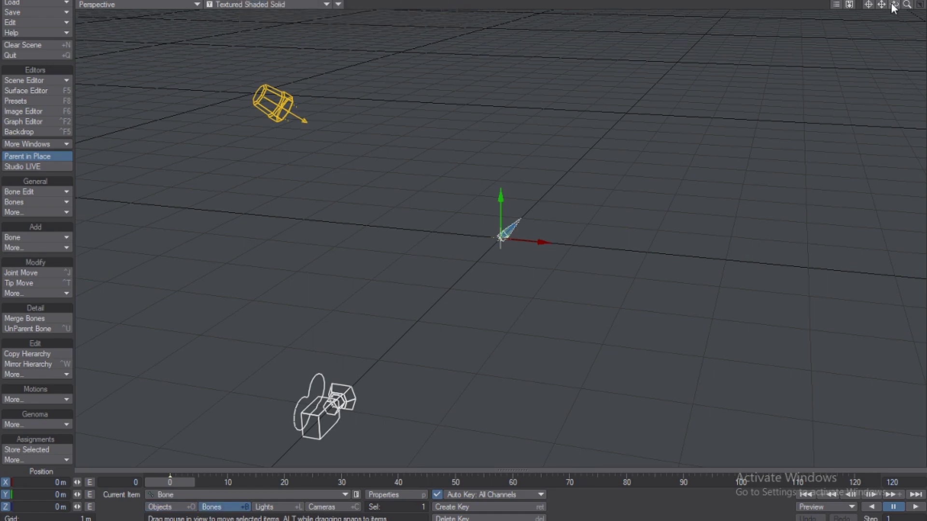
left_click_drag(894, 5, 619, 204)
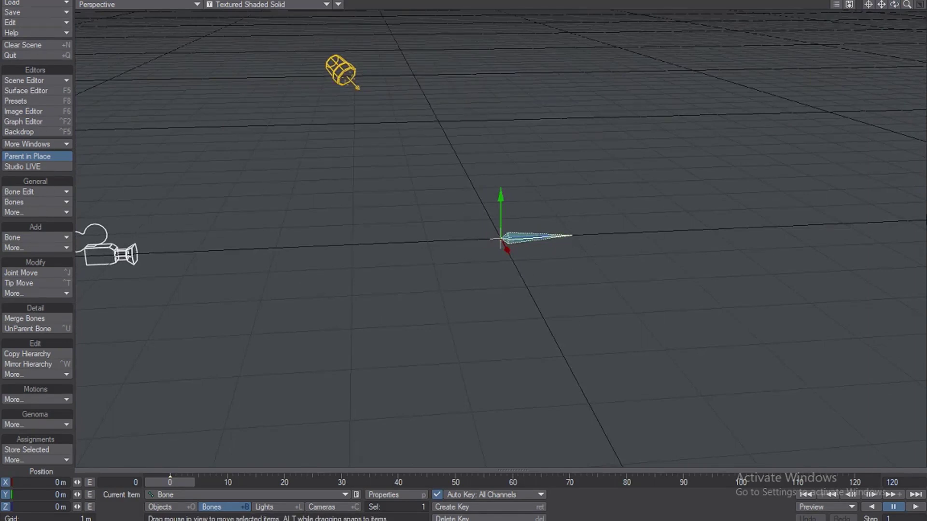
Add four default-named child bones in sequence, centring the view on the end and selecting Bone (4)
left_click(50, 239)
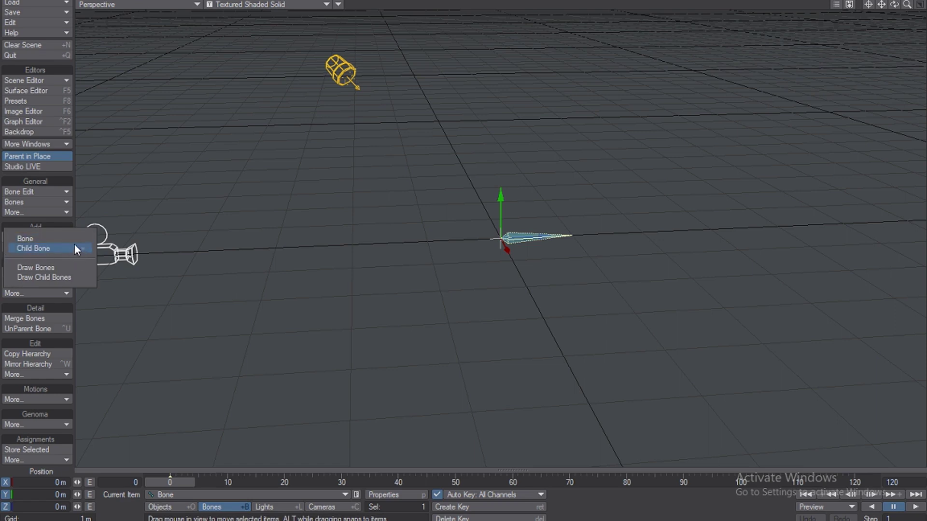
left_click(69, 249)
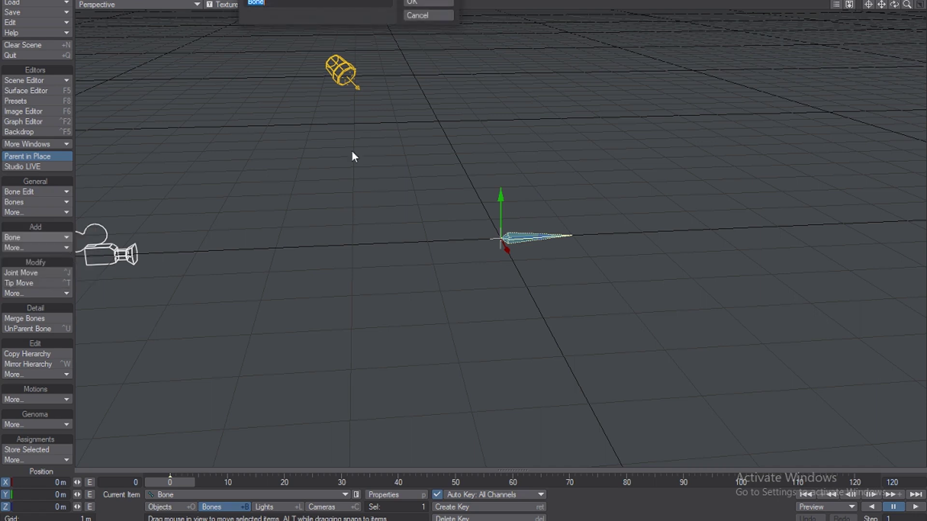
left_click(425, 3)
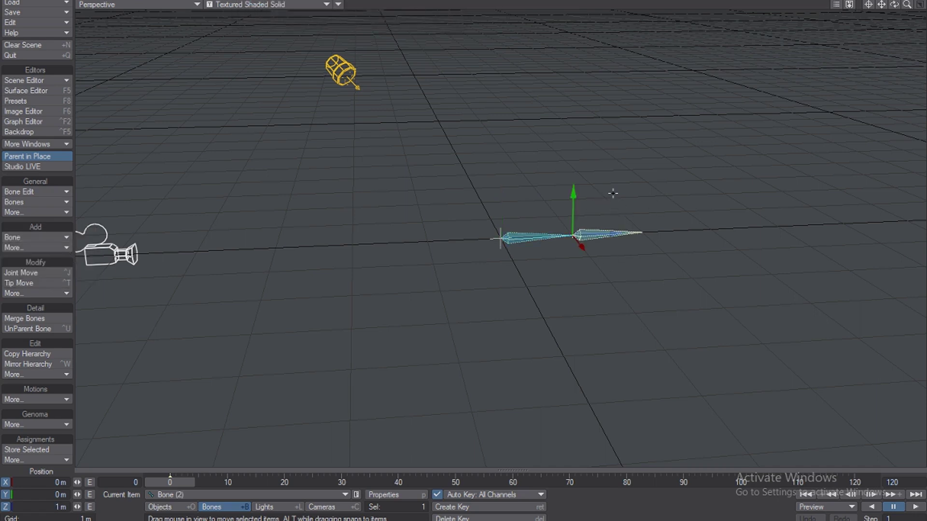
key("equal")
key("Return")
key("equal")
key("Return")
key("equal")
key("Return")
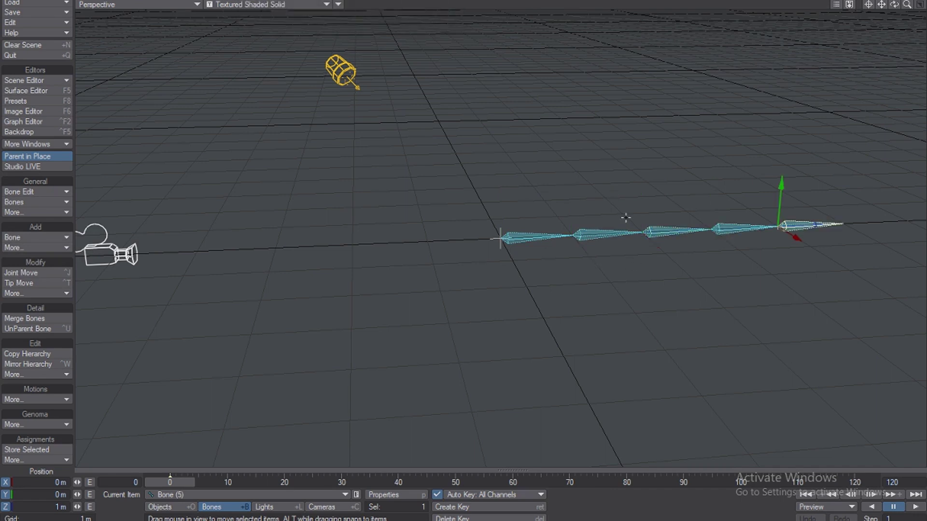
left_click(867, 5)
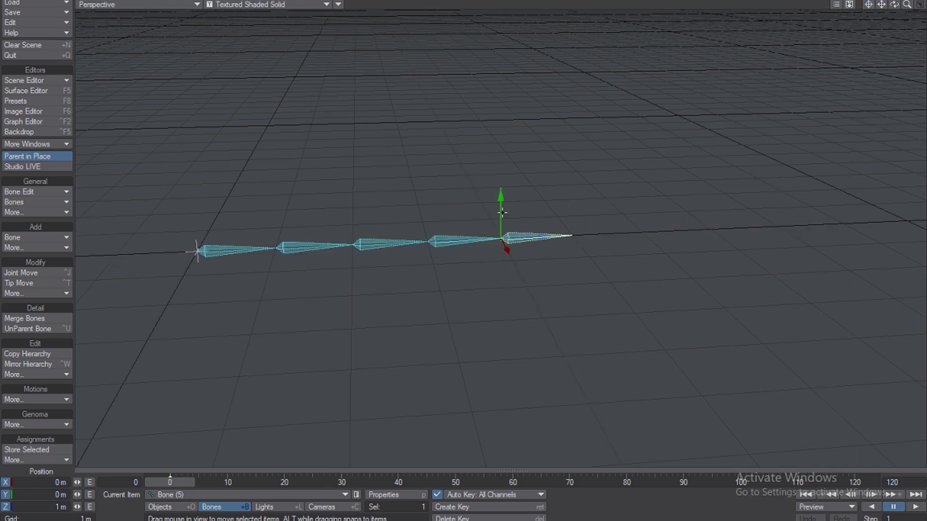
key("Up")
left_click(197, 239)
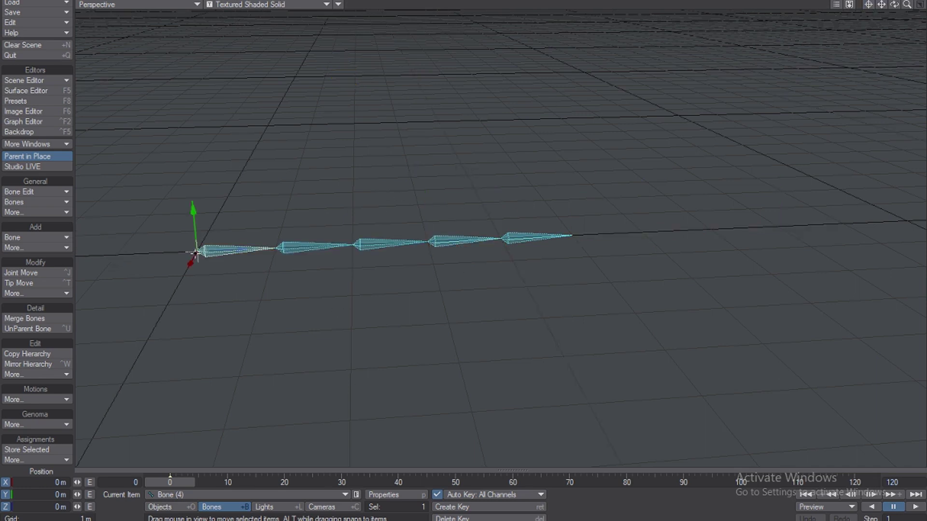
left_click(176, 504)
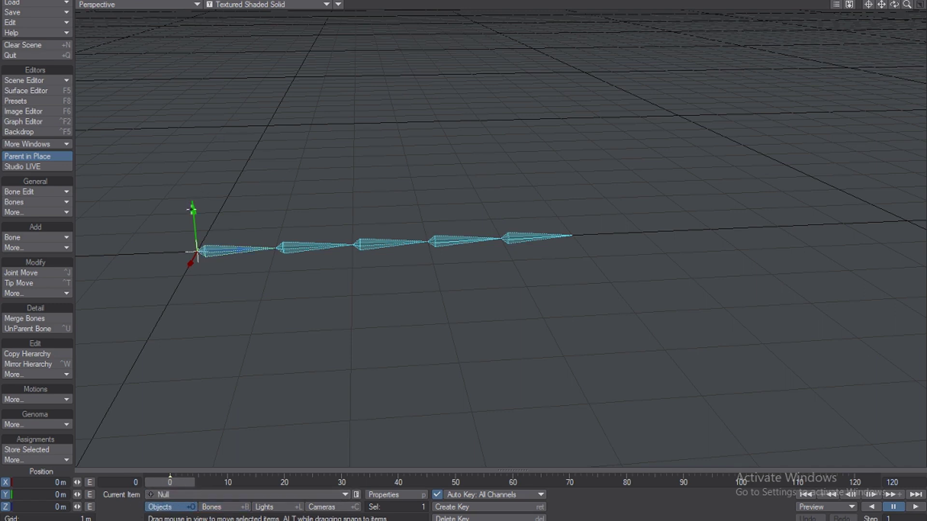
left_click_drag(190, 210, 189, 104)
key("ctrl+z")
Use the IK Boost Tool on the Null and apply IK Booster to it
left_click(144, 0)
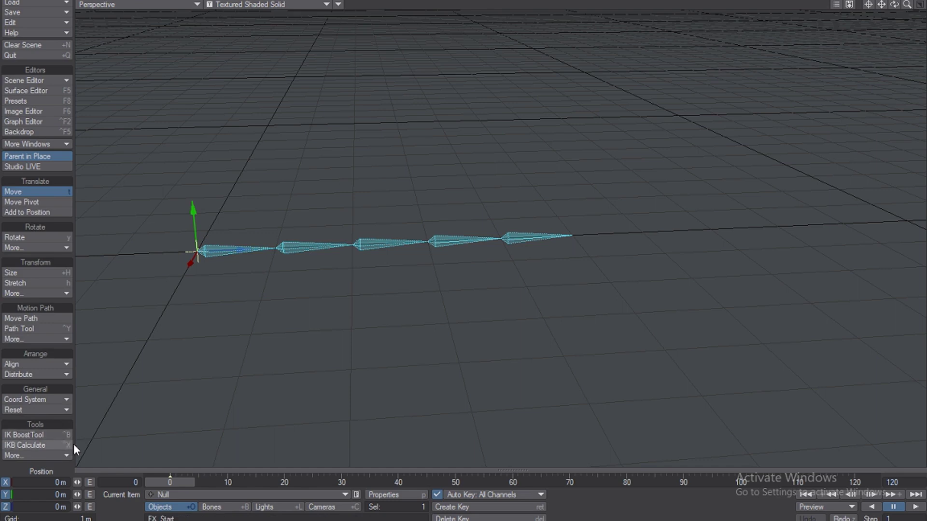
left_click(58, 435)
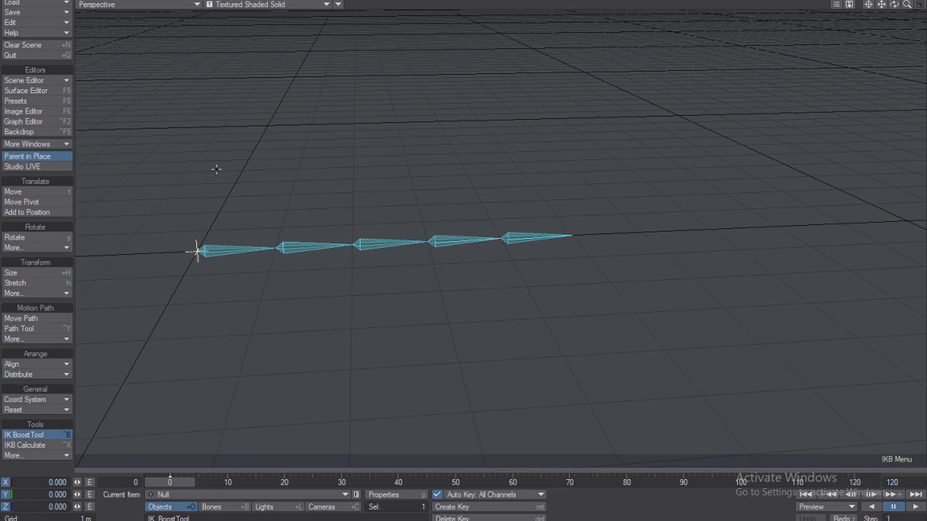
left_click(196, 251)
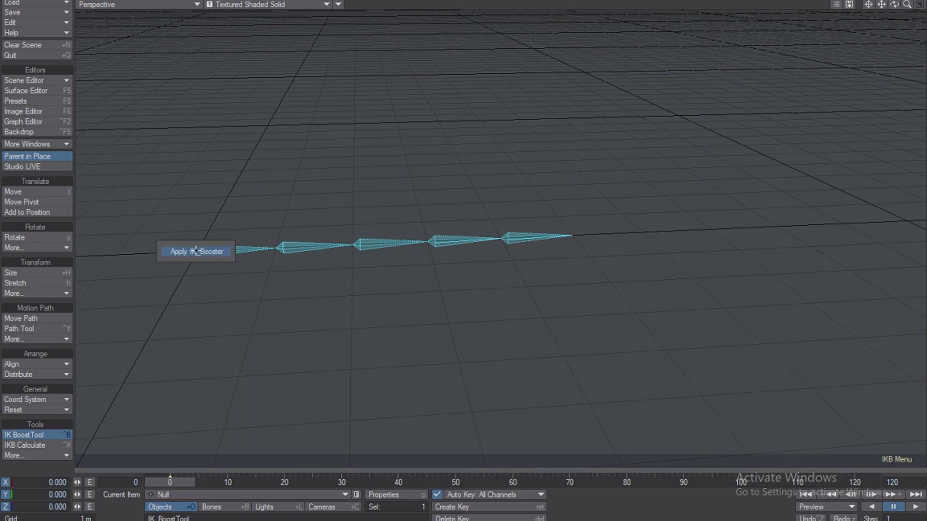
left_click(171, 255)
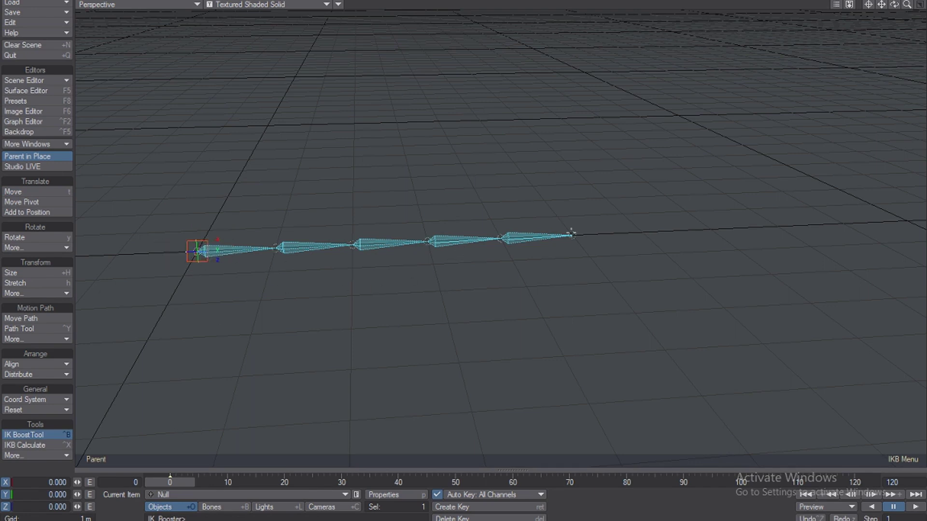
left_click(572, 235)
mouse_move(571, 235)
left_mouse_down()
mouse_move(552, 145)
mouse_move(500, 82)
mouse_move(440, 51)
mouse_move(361, 37)
mouse_move(213, 76)
mouse_move(458, 117)
mouse_move(604, 227)
mouse_move(601, 259)
mouse_move(572, 231)
left_mouse_up()
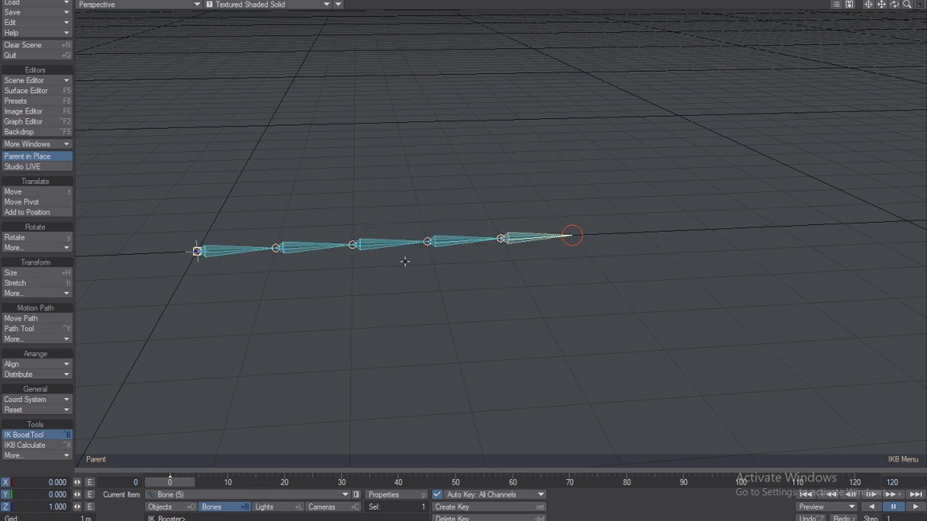
left_click(419, 306)
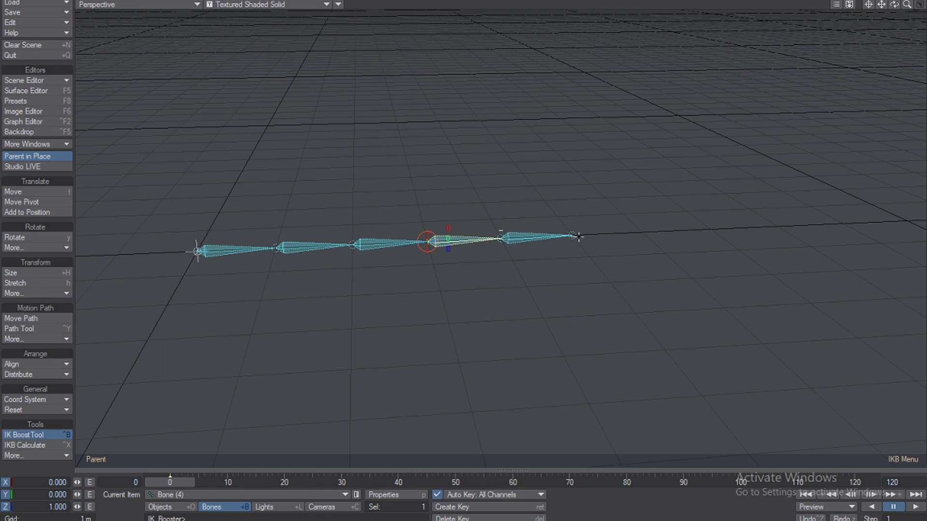
left_click_drag(572, 235, 325, 309)
key("ctrl+z")
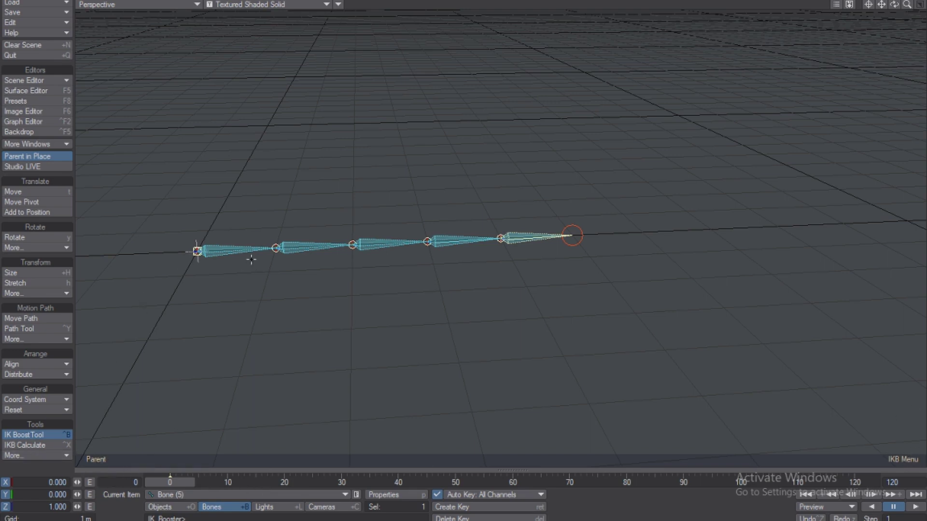
Test-bend the chain and undo, then mark the root null as an IK stop
left_click(196, 252)
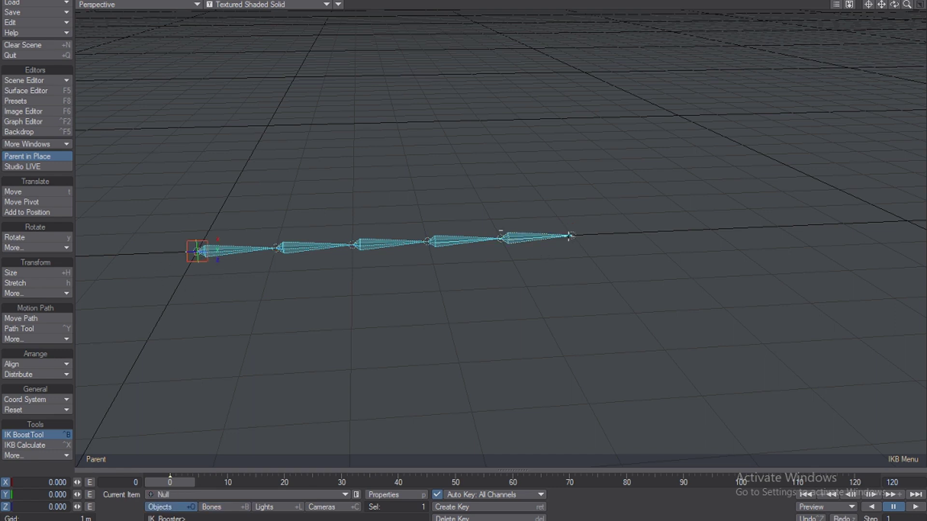
left_click_drag(572, 235, 674, 232)
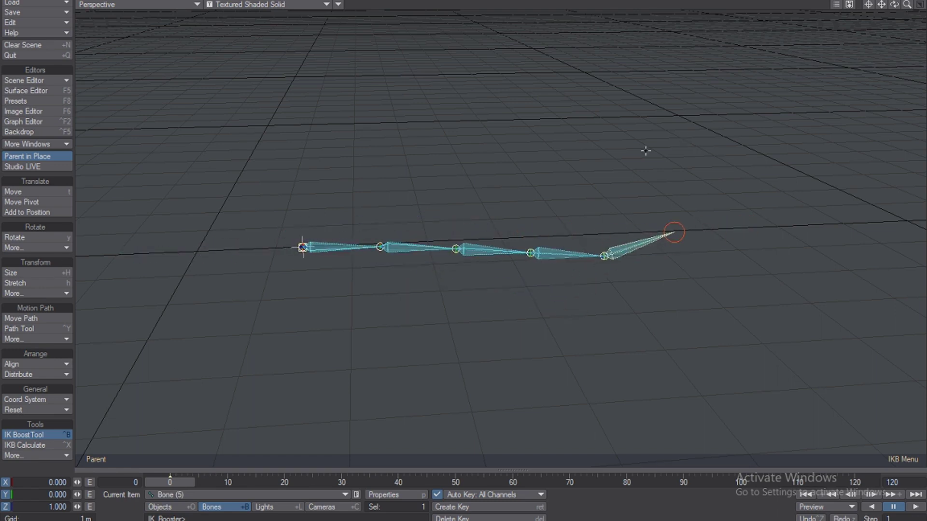
key("ctrl+z")
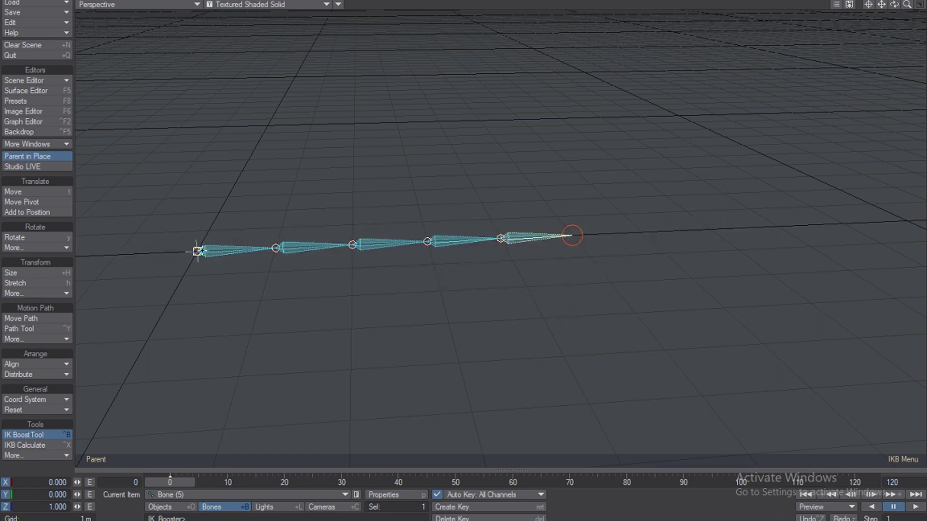
left_click(197, 251)
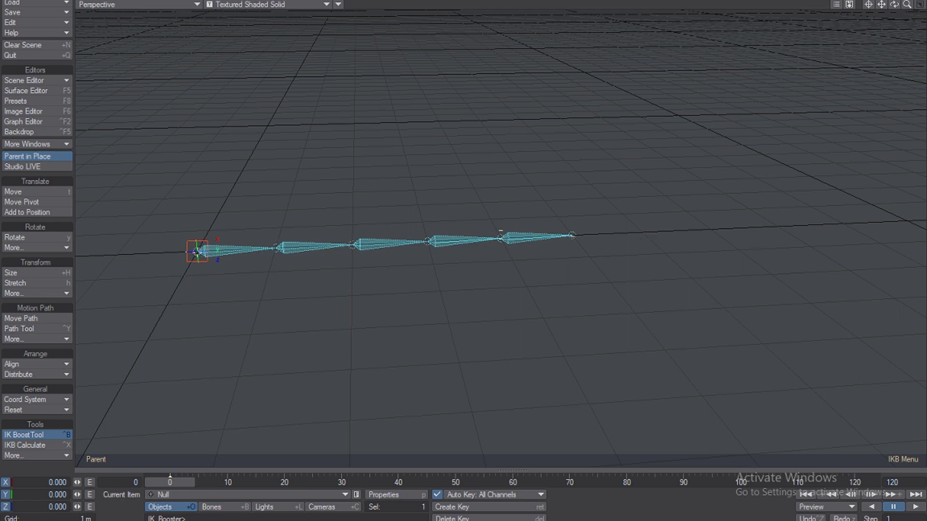
right_click(197, 252)
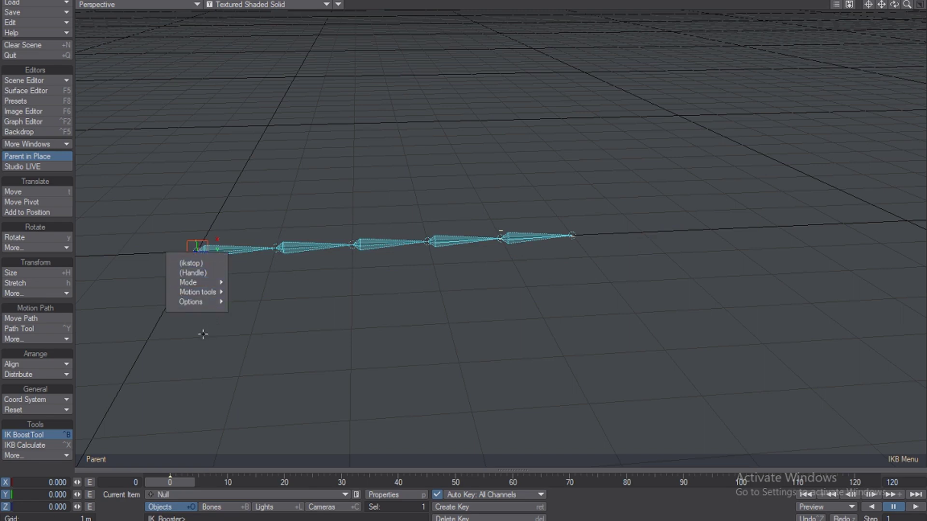
left_click(202, 263)
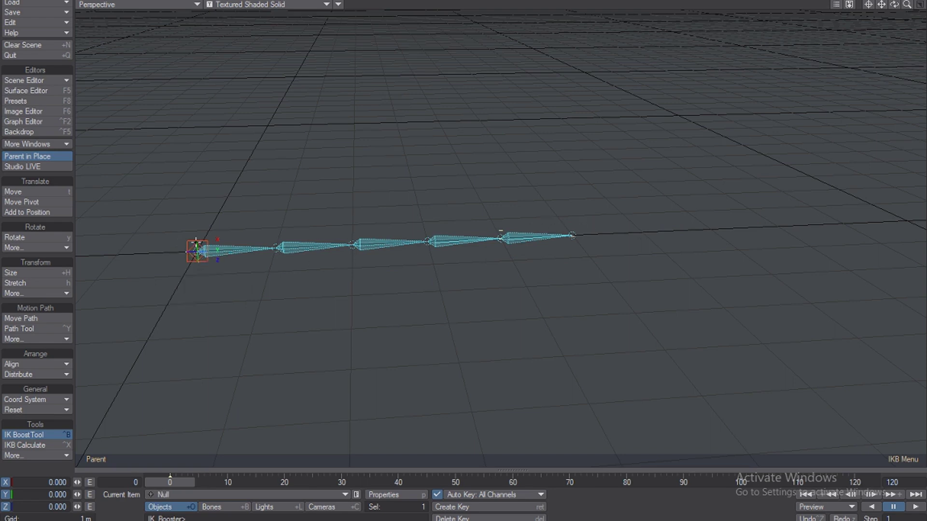
Change the fourth joint's IK Booster setting and bend the chain's end down and left
left_click(572, 236)
mouse_move(572, 236)
left_mouse_down()
mouse_move(546, 213)
mouse_move(569, 219)
mouse_move(548, 209)
mouse_move(209, 107)
mouse_move(289, 140)
mouse_move(196, 435)
mouse_move(496, 326)
mouse_move(363, 126)
mouse_move(572, 237)
left_mouse_up()
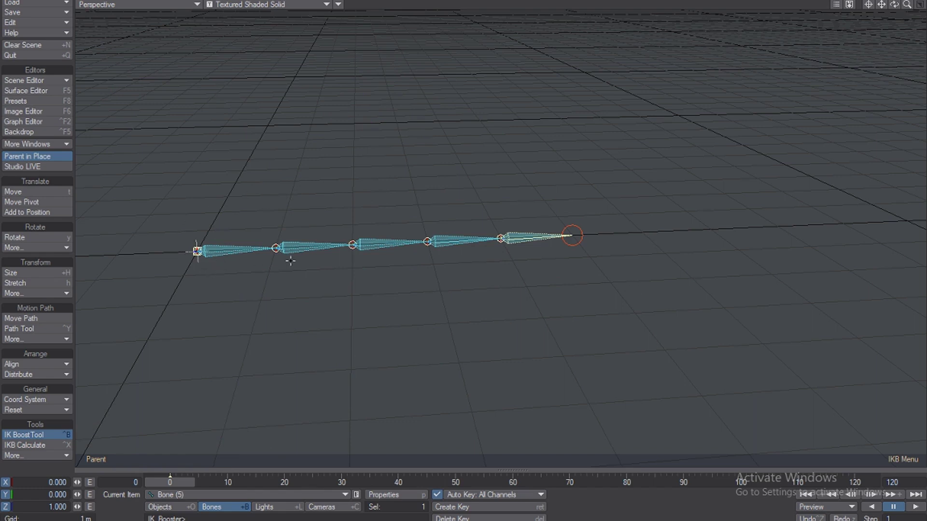
left_click(275, 248)
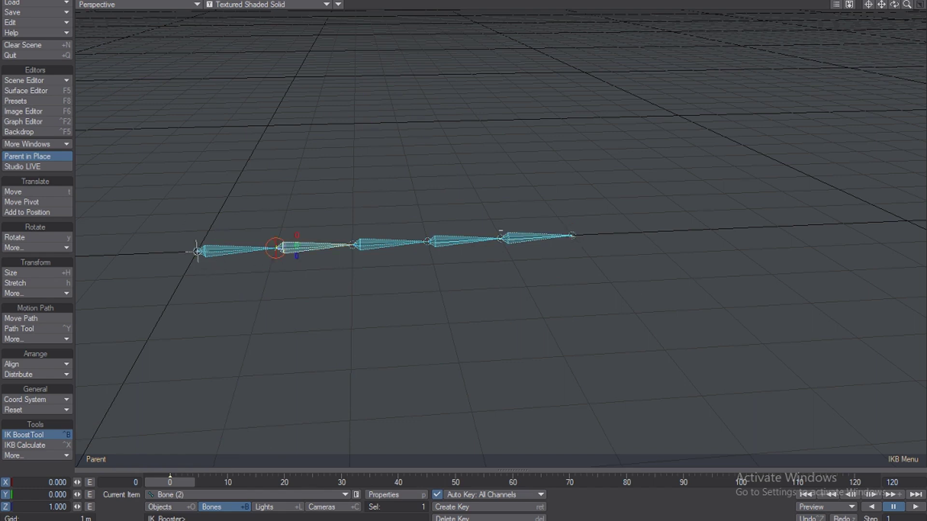
left_click(427, 241)
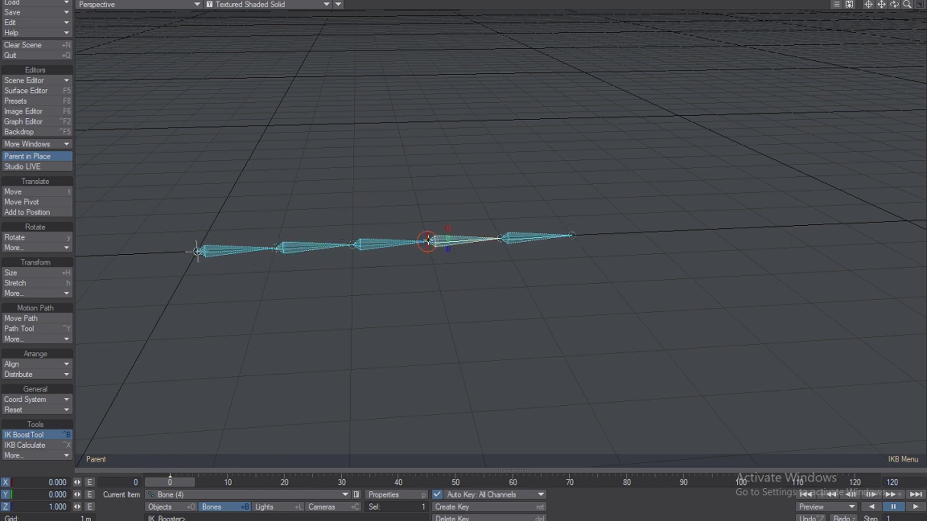
right_click(428, 240)
left_click(435, 262)
left_click_drag(568, 239, 465, 152)
Reset the chain, test-bend from Bone (4), then turn off Bone (4)'s IK stop
key("ctrl+z")
left_click(427, 241)
left_click_drag(427, 241, 352, 331)
key("ctrl+z")
right_click(427, 242)
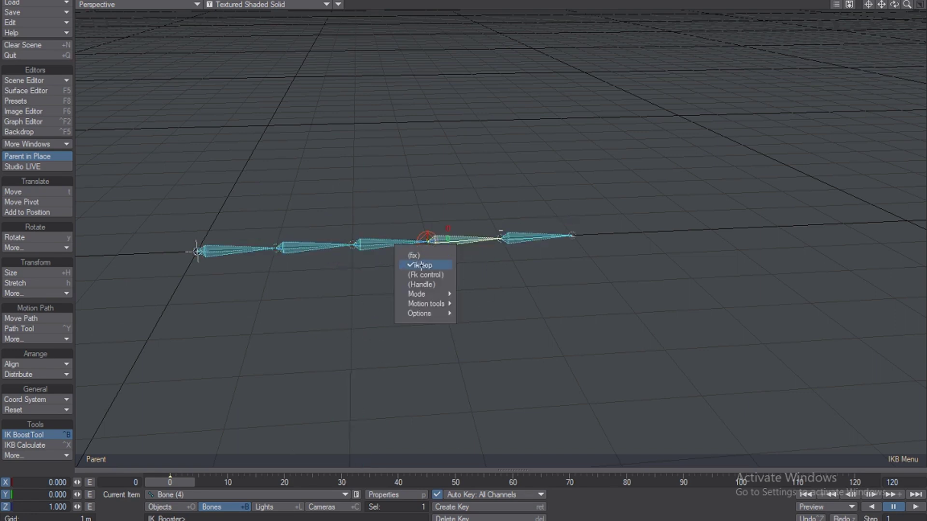
left_click(421, 266)
Select Bone (2) and bring up its IK Booster options menu
left_click(196, 251)
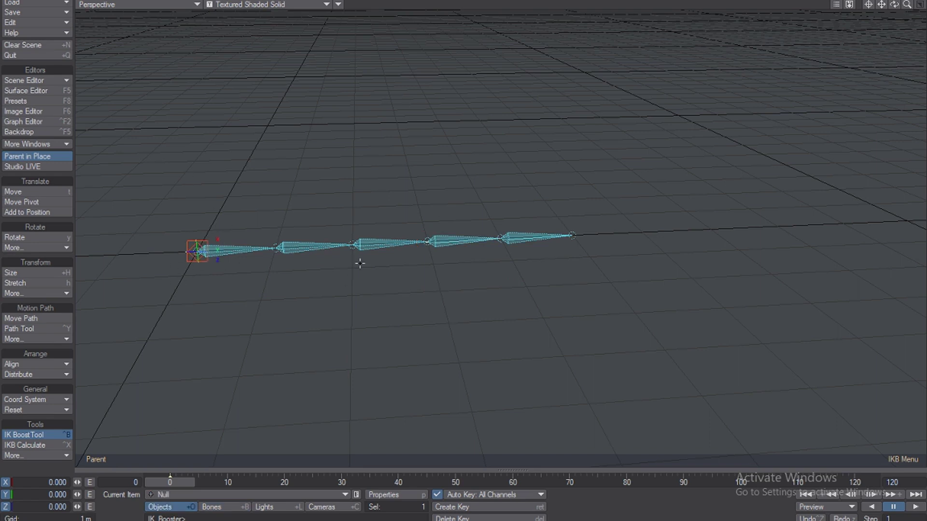
left_click(275, 250)
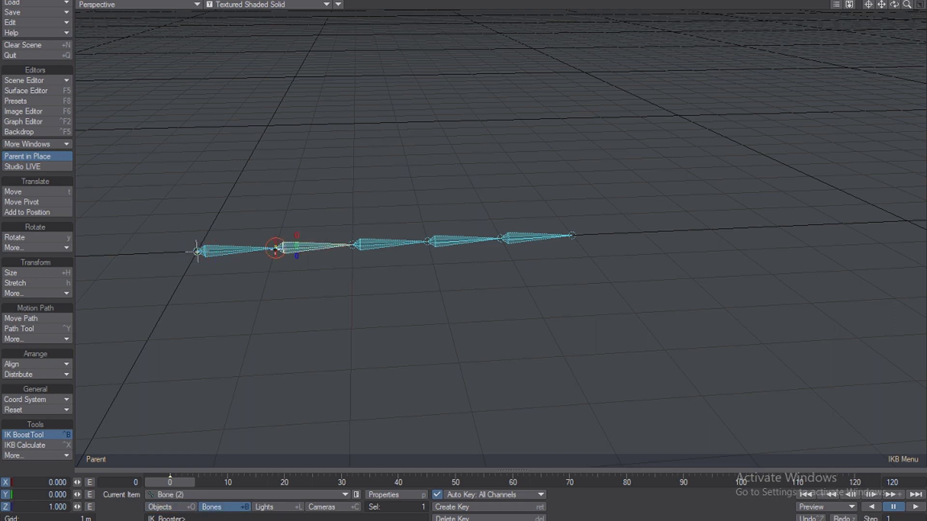
left_click(276, 249)
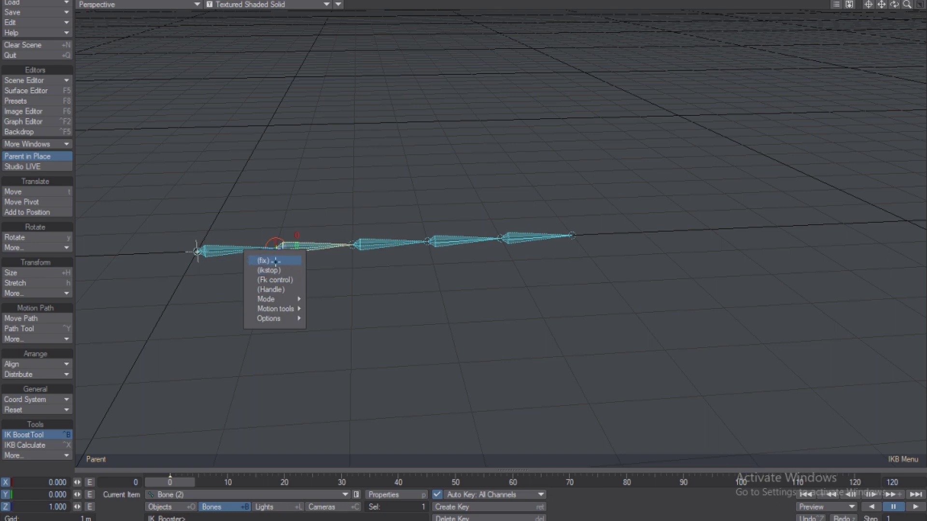
left_click(275, 261)
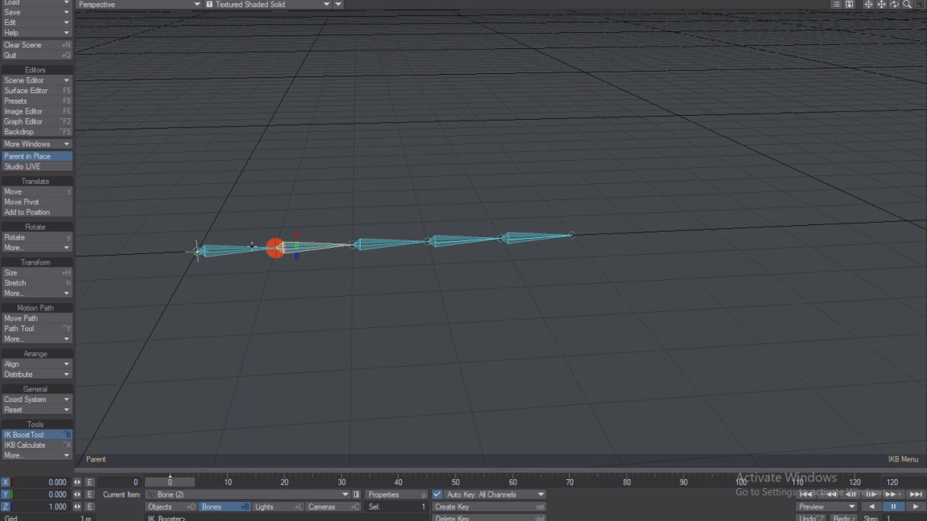
mouse_move(364, 251)
left_mouse_down()
mouse_move(345, 201)
mouse_move(217, 200)
mouse_move(352, 248)
mouse_move(352, 270)
mouse_move(315, 169)
mouse_move(353, 245)
left_mouse_up()
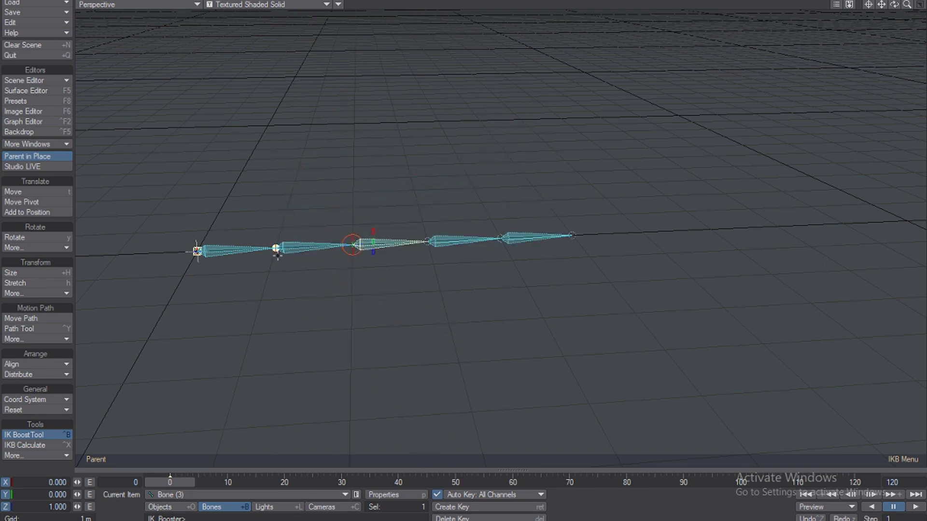
left_click(276, 249)
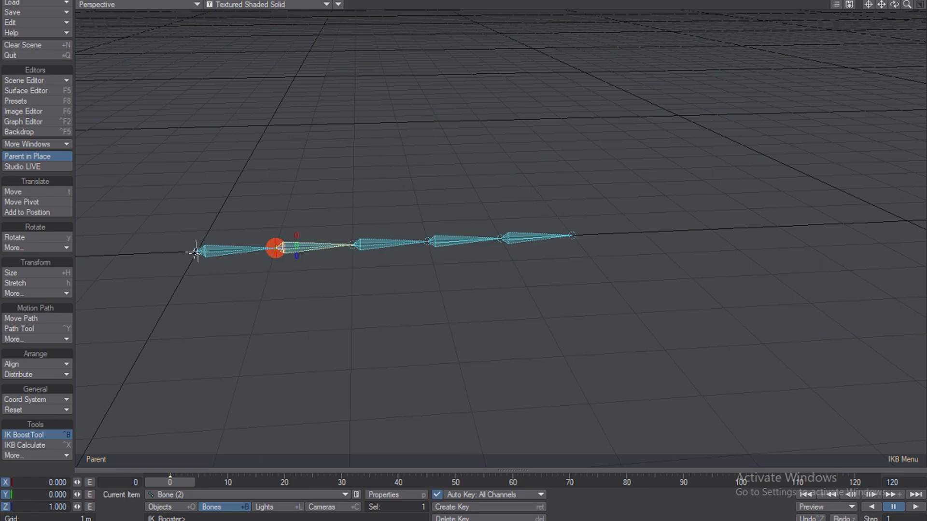
left_click(197, 251)
left_click_drag(197, 250, 212, 209)
key("ctrl+z")
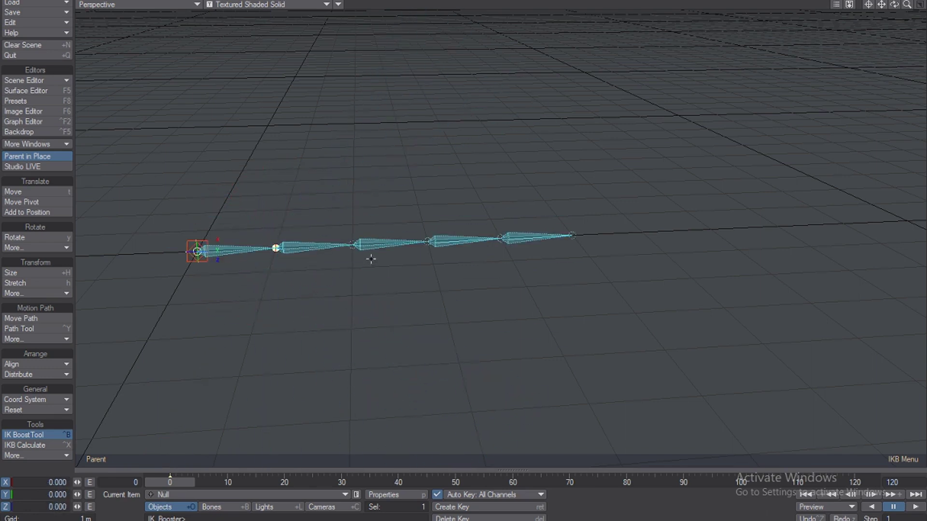
left_click_drag(570, 235, 207, 62)
key("ctrl+z")
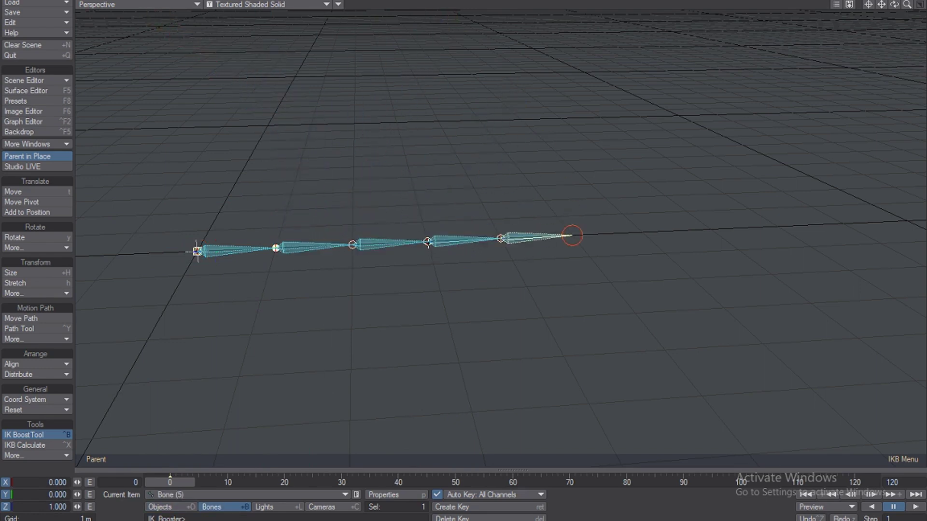
Fix Bone (4)'s joint, then test it by moving the null and undoing
left_click(429, 245)
right_click(434, 248)
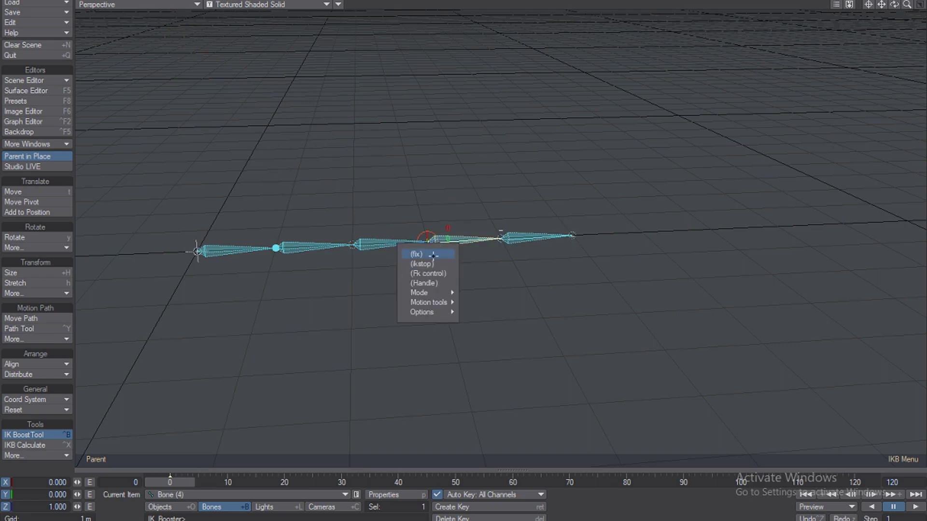
left_click(419, 254)
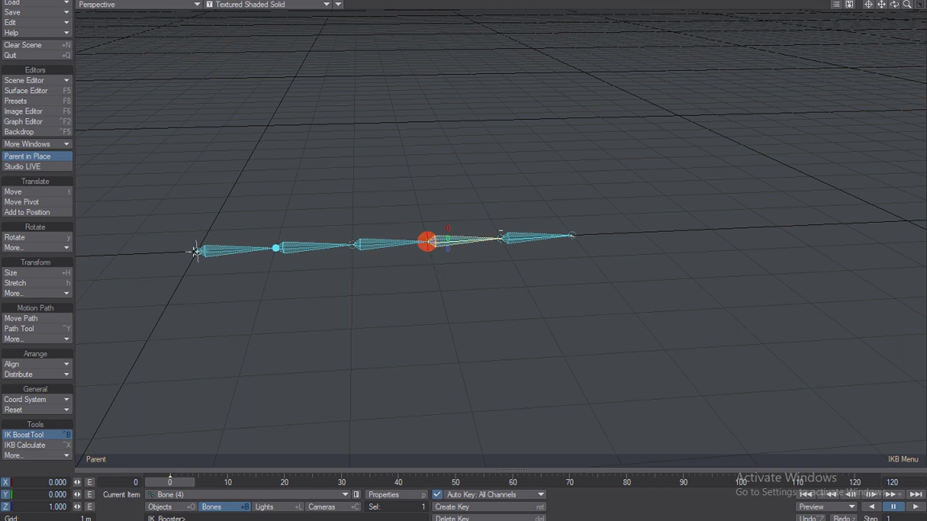
left_click_drag(197, 251, 255, 180)
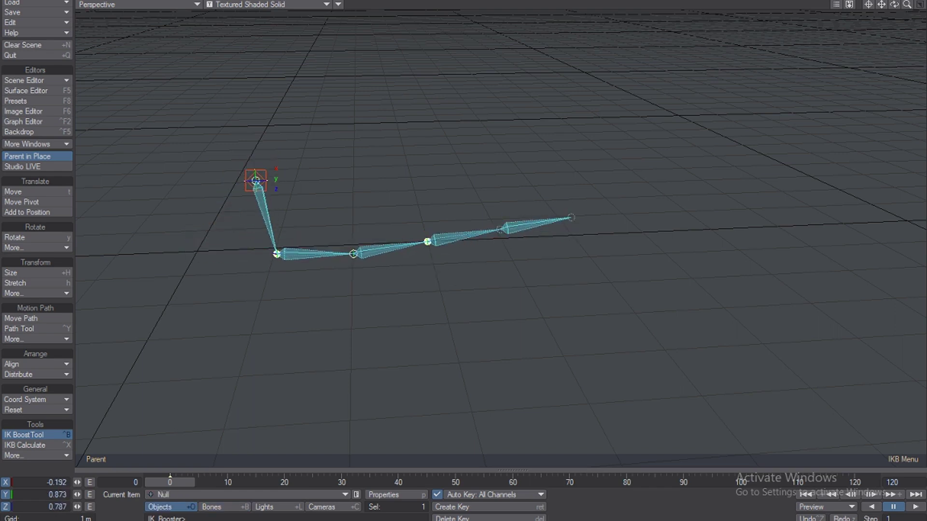
key("ctrl+z")
Test-bend the chain from Bone (2), the root null and the end tip, undoing back to straight
left_click(282, 247)
left_click_drag(281, 248, 279, 277)
key("ctrl+z")
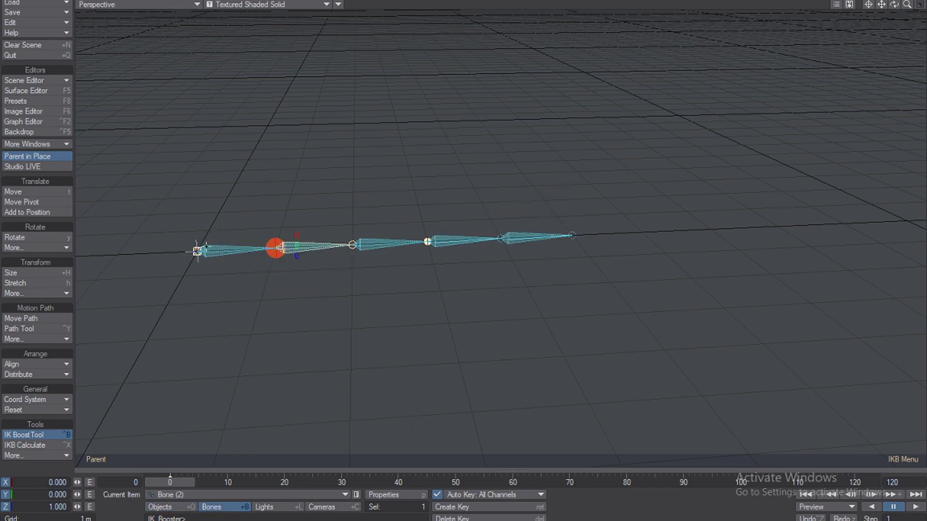
left_click(205, 249)
left_click_drag(205, 249, 286, 170)
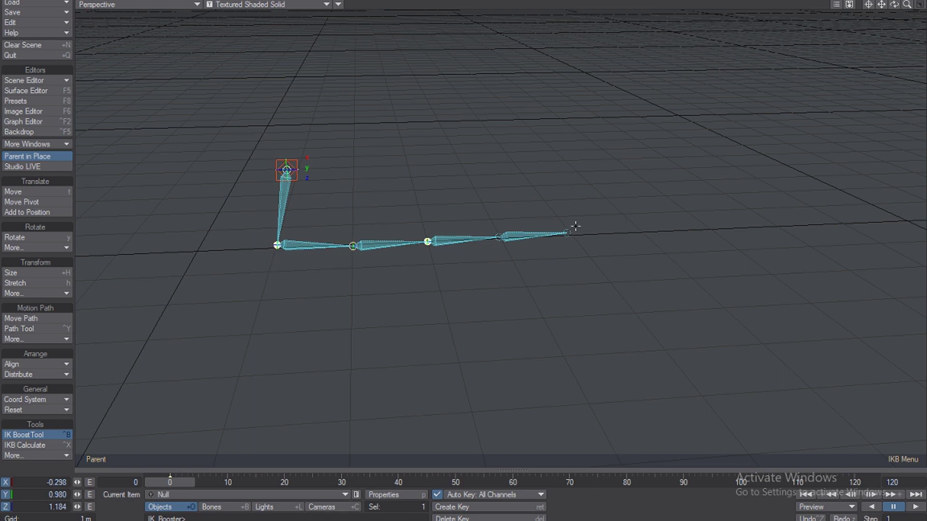
left_click_drag(575, 227, 424, 137)
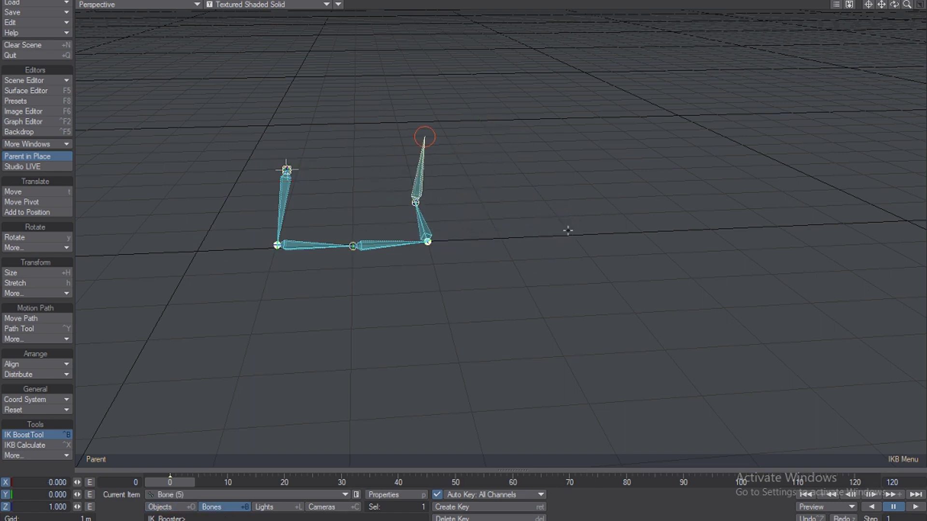
left_click(288, 170)
left_click_drag(287, 170, 215, 203)
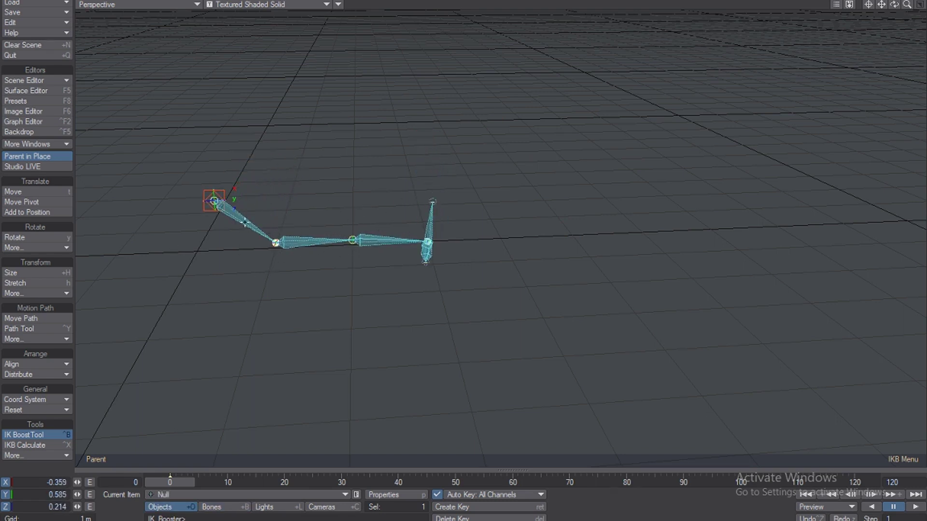
key("ctrl+z")
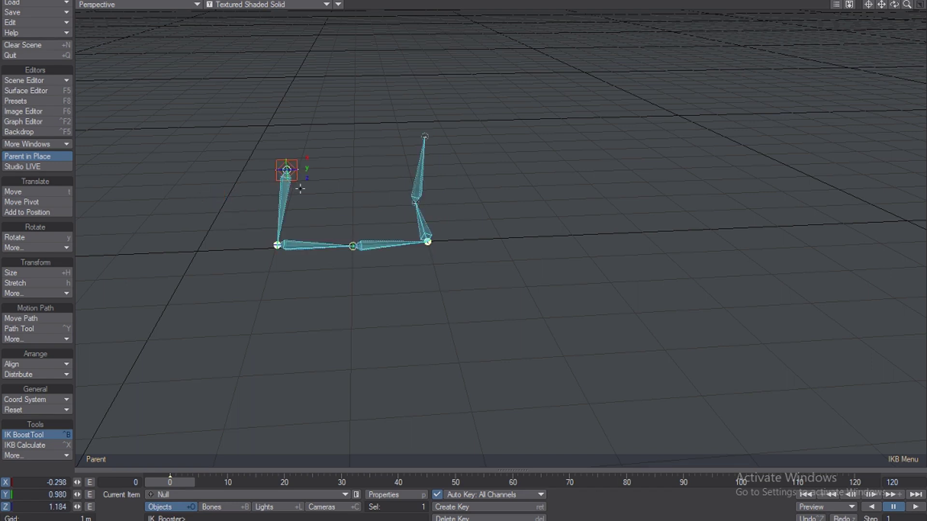
key("ctrl+z")
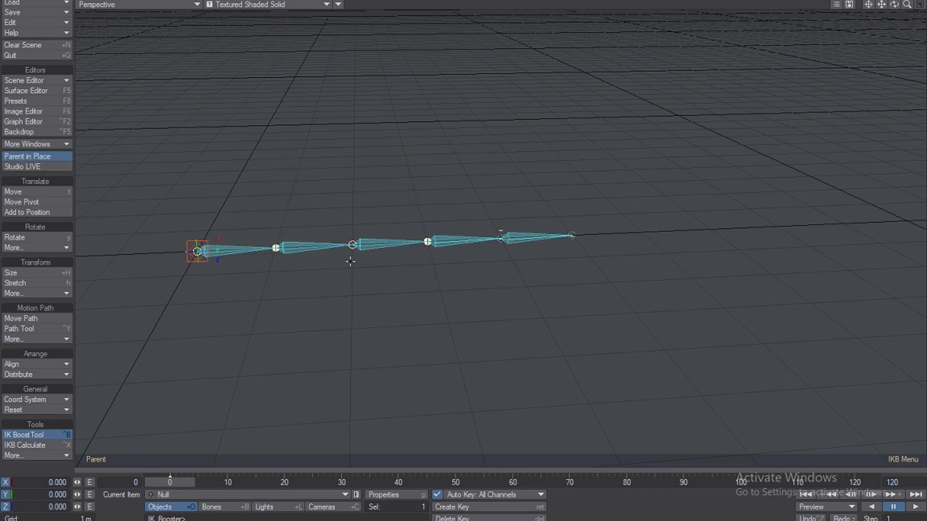
Uncheck (fix) on Bone (4)'s joint, then select Bone (2)
left_click(428, 241)
right_click(430, 240)
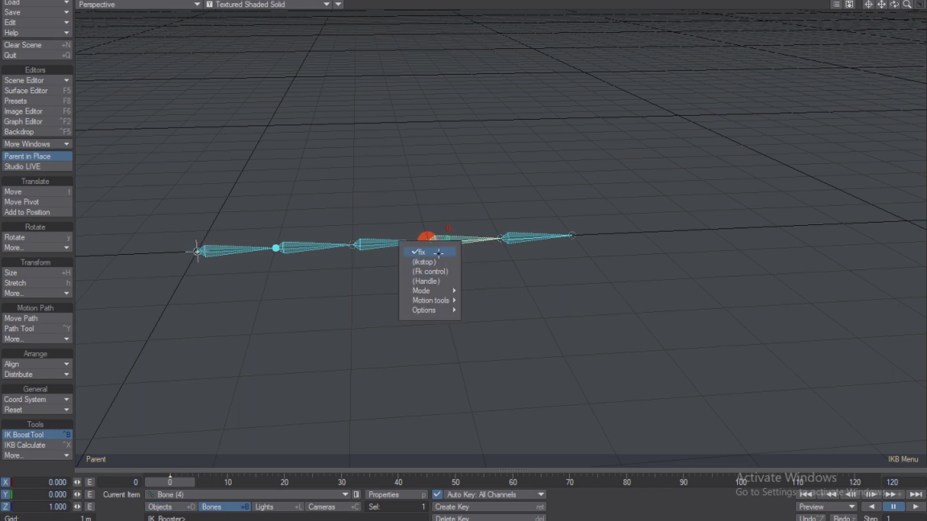
left_click(438, 253)
left_click(294, 248)
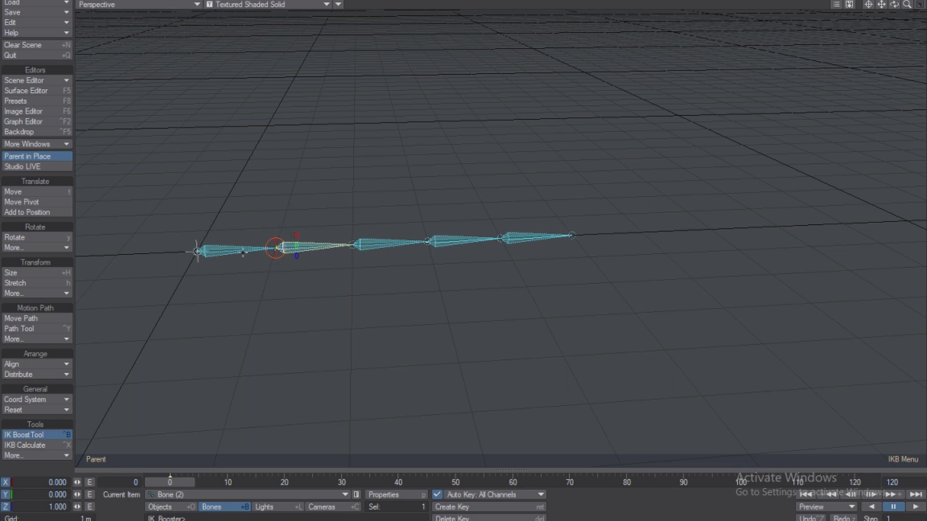
left_click(197, 251)
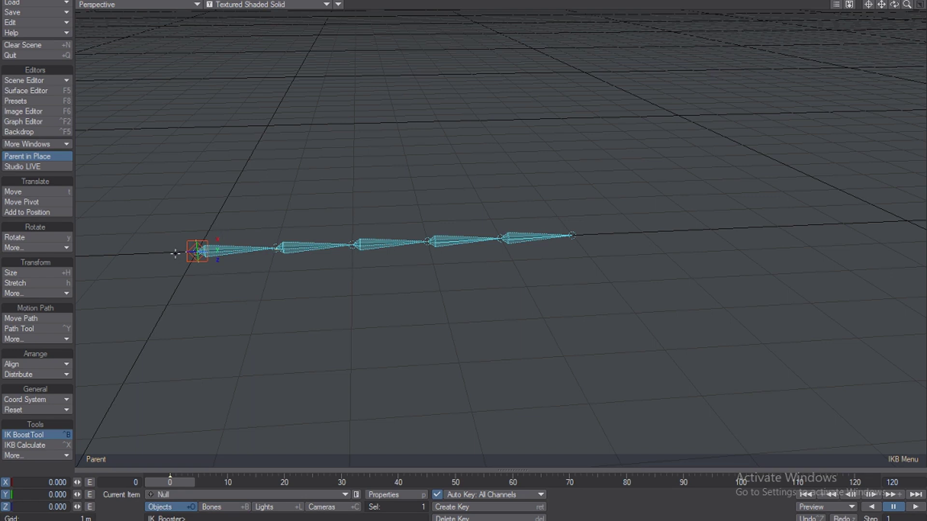
left_click(278, 249)
left_click(357, 246)
left_click(430, 243)
left_click(504, 238)
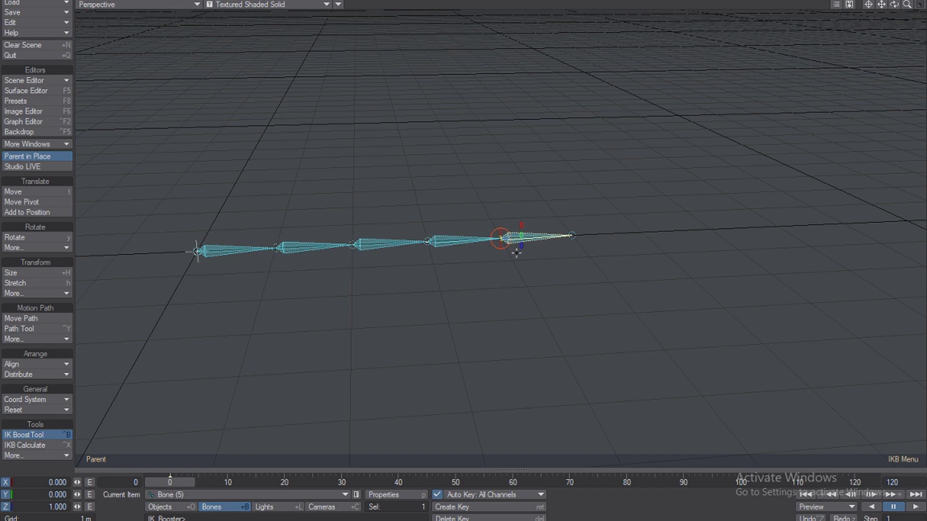
left_click(427, 246)
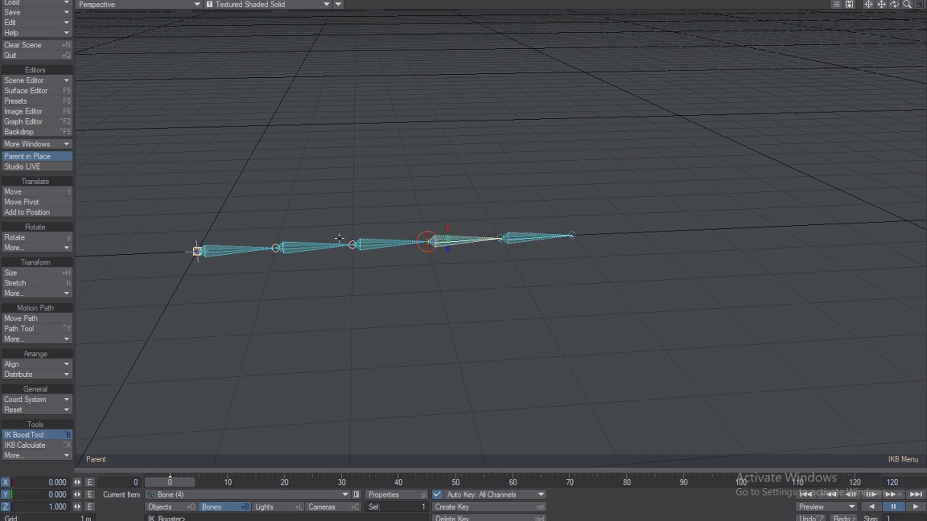
left_click(345, 242)
left_click(277, 247)
left_click(194, 248)
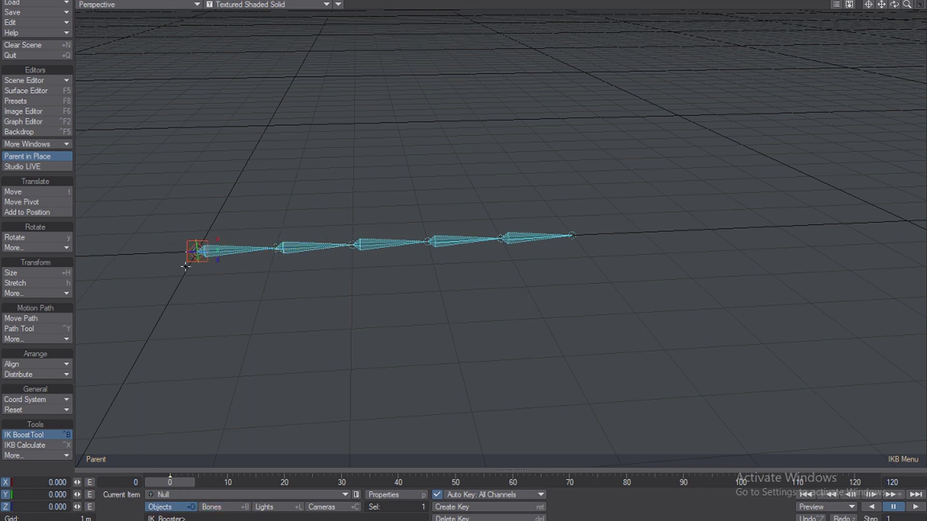
mouse_move(196, 249)
left_mouse_down()
mouse_move(532, 289)
mouse_move(469, 99)
mouse_move(259, 353)
mouse_move(354, 283)
mouse_move(197, 250)
left_mouse_up()
left_click_drag(343, 243, 409, 208)
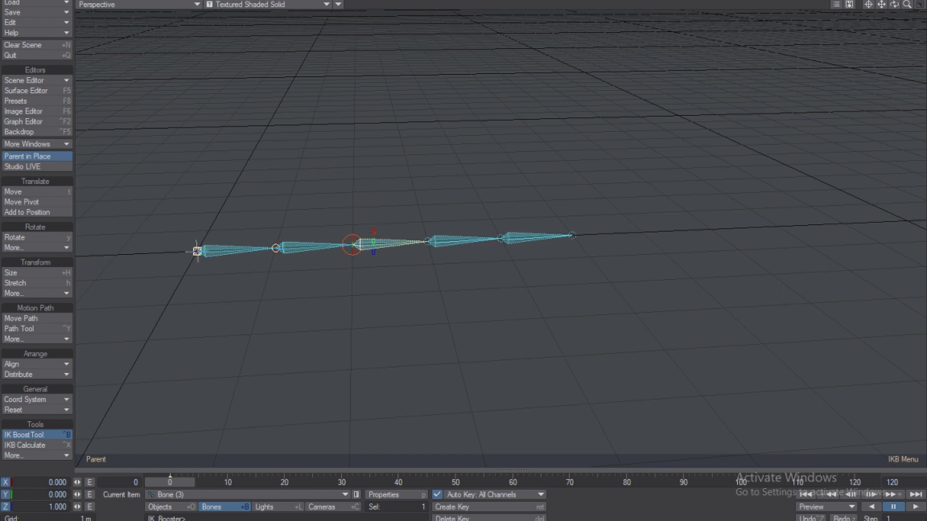
left_click_drag(372, 233, 372, 278)
key("ctrl+z")
mouse_move(372, 233)
left_mouse_down()
mouse_move(372, 203)
mouse_move(373, 272)
mouse_move(372, 226)
mouse_move(373, 245)
left_mouse_up()
left_click(290, 247)
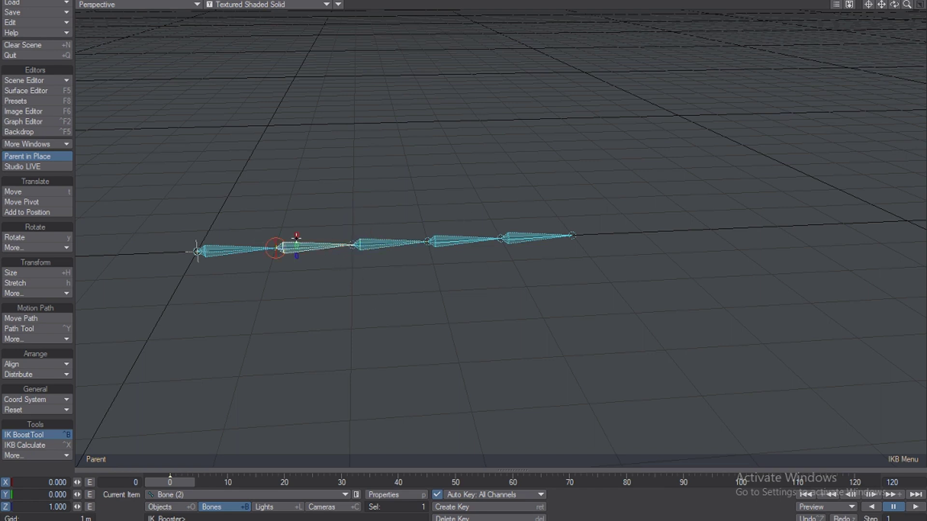
left_click_drag(290, 247, 300, 249)
left_click(335, 226)
left_click_drag(351, 233, 355, 228)
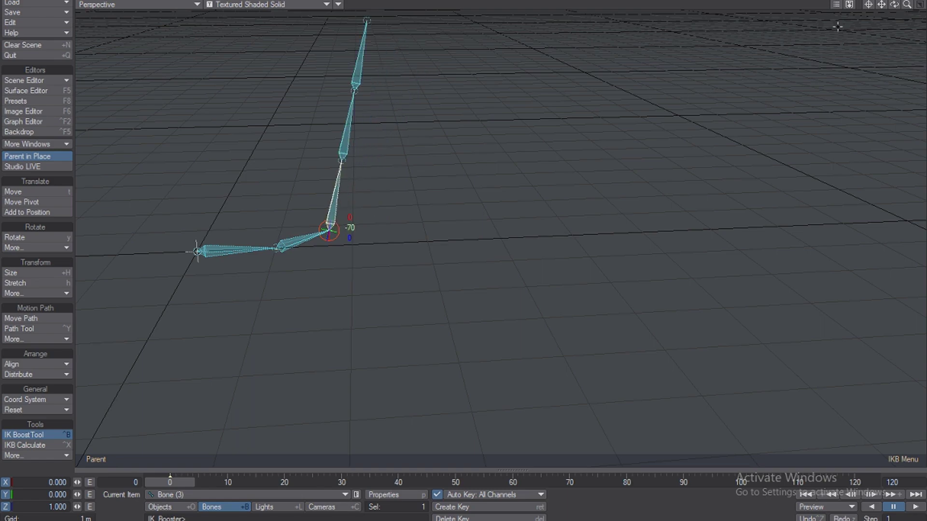
left_click_drag(894, 5, 848, 42)
key("ctrl+z")
key("ctrl+z")
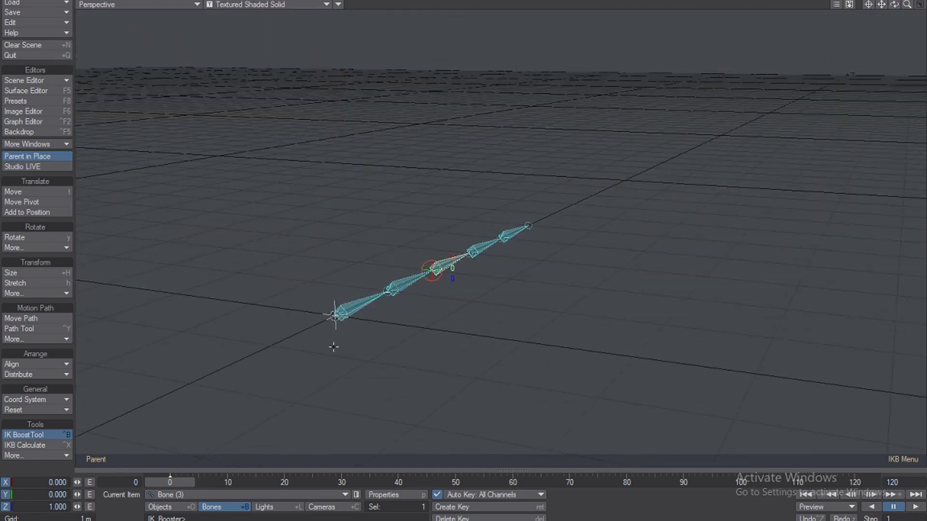
left_click(336, 315)
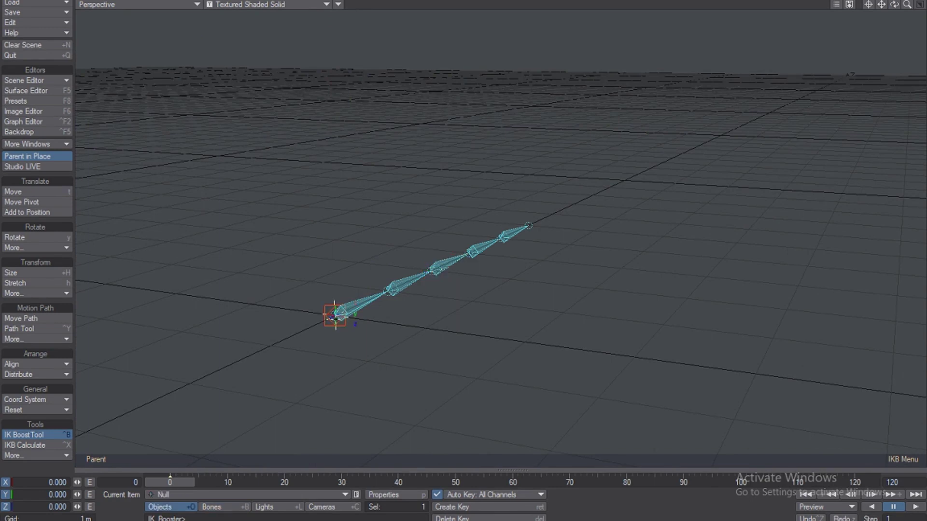
Set Bone (3)'s IK Booster mode to (Move)
right_click(365, 322)
left_click(425, 268)
left_click(425, 269)
right_click(425, 269)
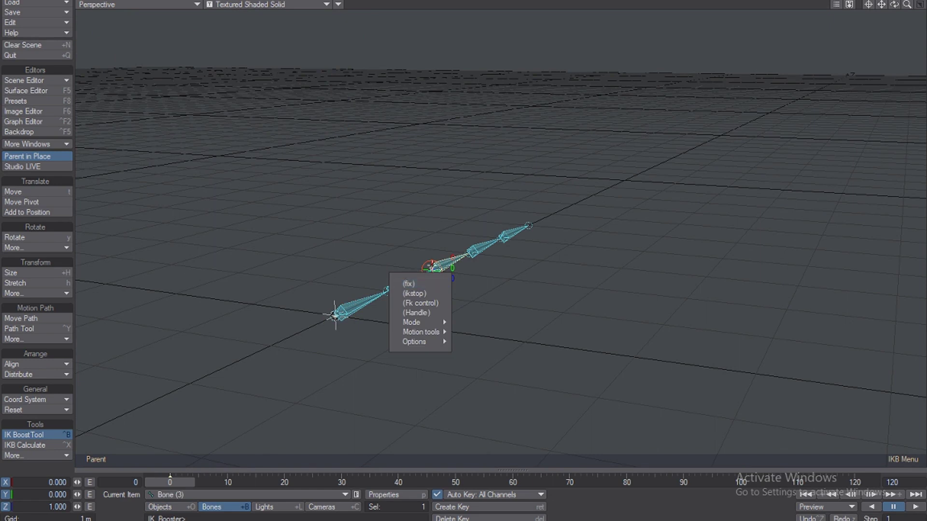
mouse_move(408, 322)
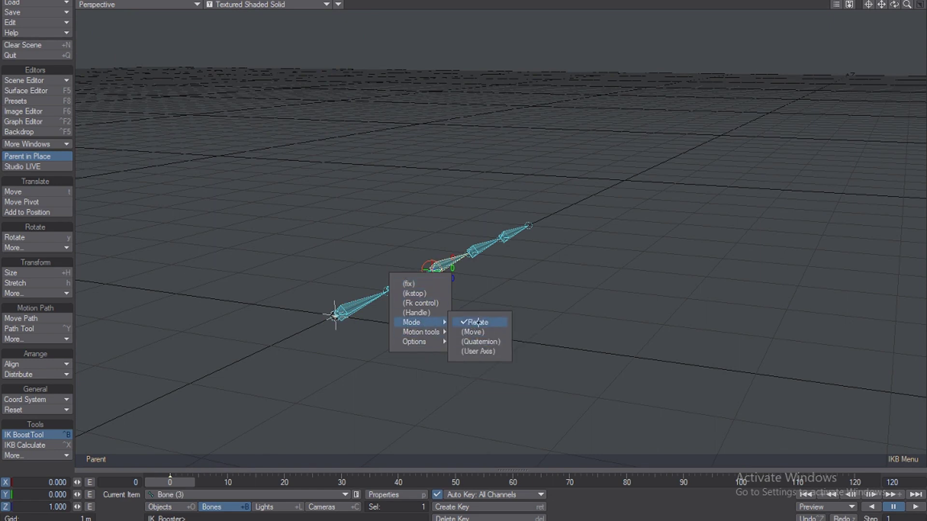
left_click(479, 336)
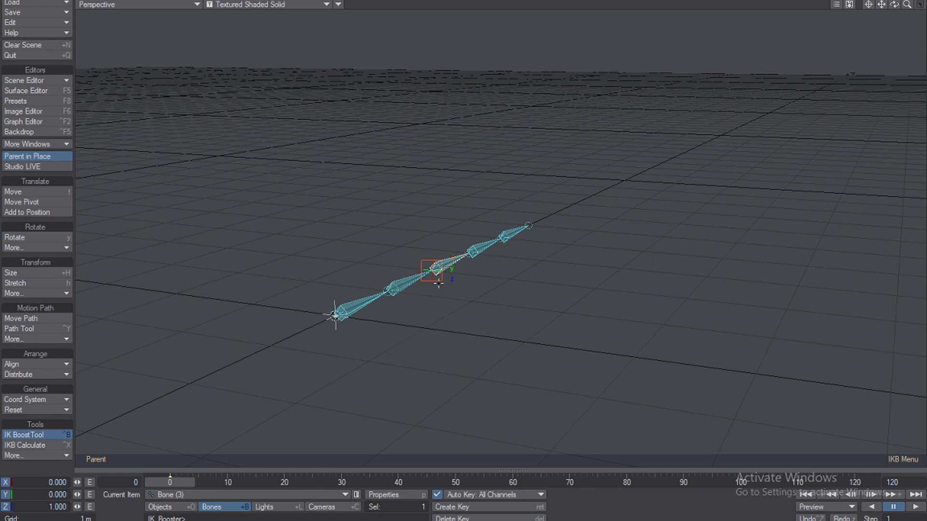
Test-move Bone (3), undo it, and orbit to look along the chain
mouse_move(431, 270)
left_mouse_down()
mouse_move(586, 304)
mouse_move(438, 203)
mouse_move(241, 216)
mouse_move(526, 196)
mouse_move(648, 260)
mouse_move(427, 104)
mouse_move(435, 269)
left_mouse_up()
key("ctrl+z")
left_click_drag(894, 5, 842, 46)
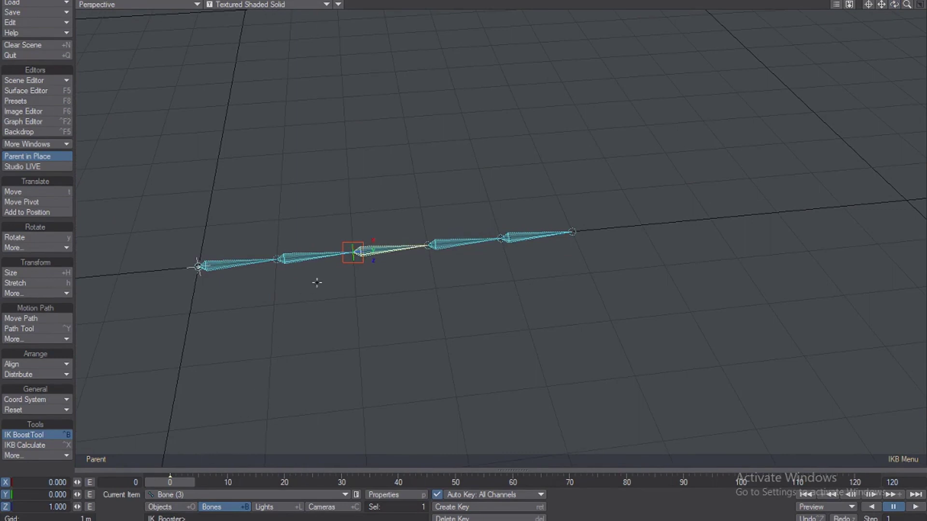
Set Bone (3)'s IK Booster mode to (Rotate) via the IKB Menu, then select the root Null
left_click(443, 245)
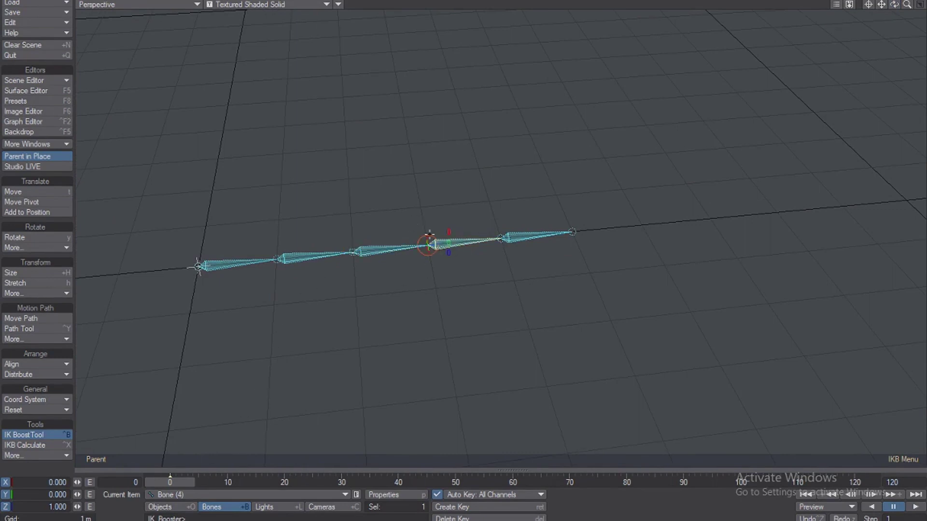
left_click(349, 259)
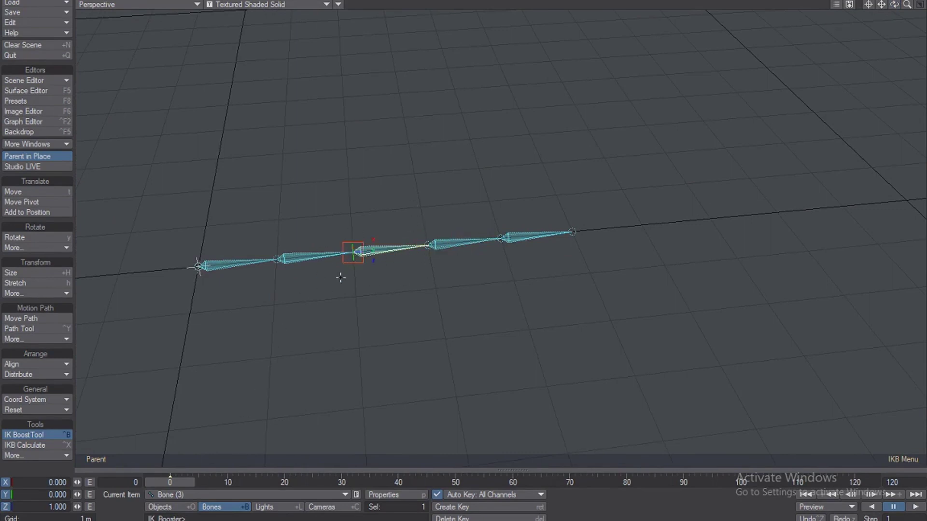
left_click(352, 252)
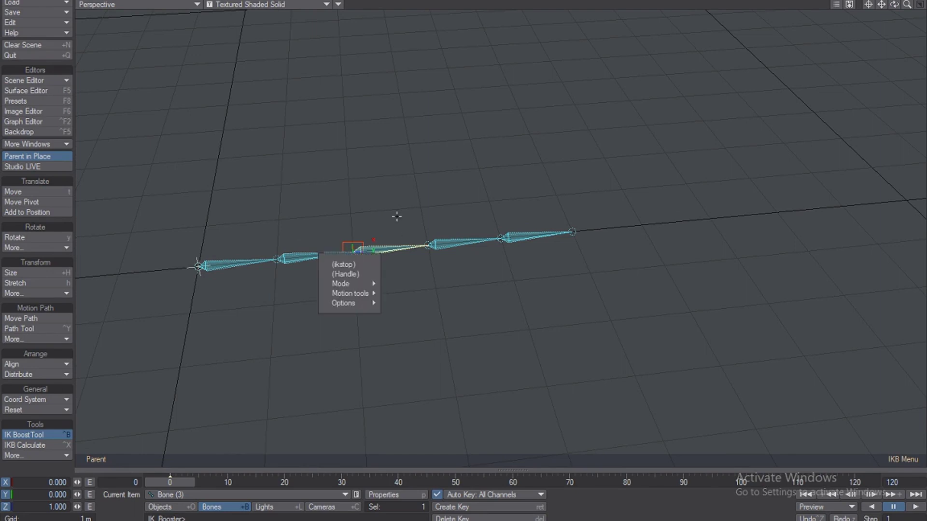
mouse_move(347, 284)
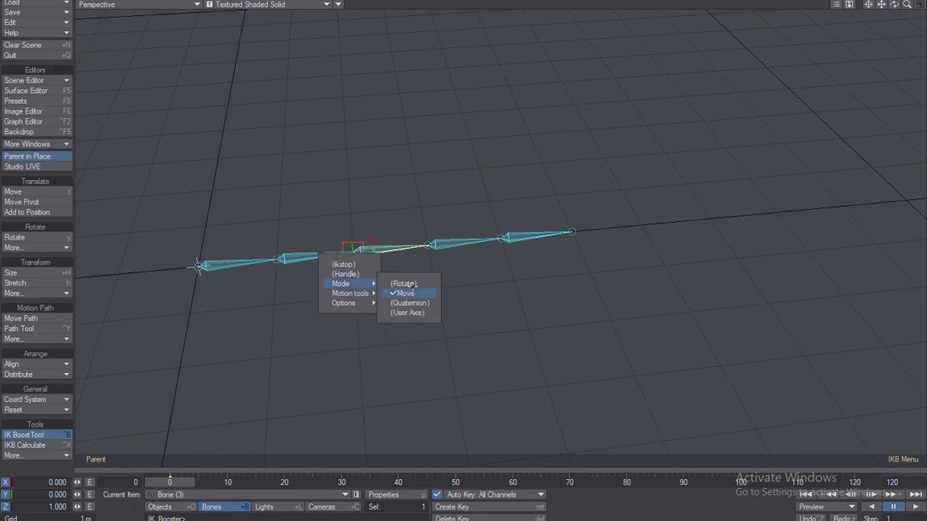
left_click(413, 285)
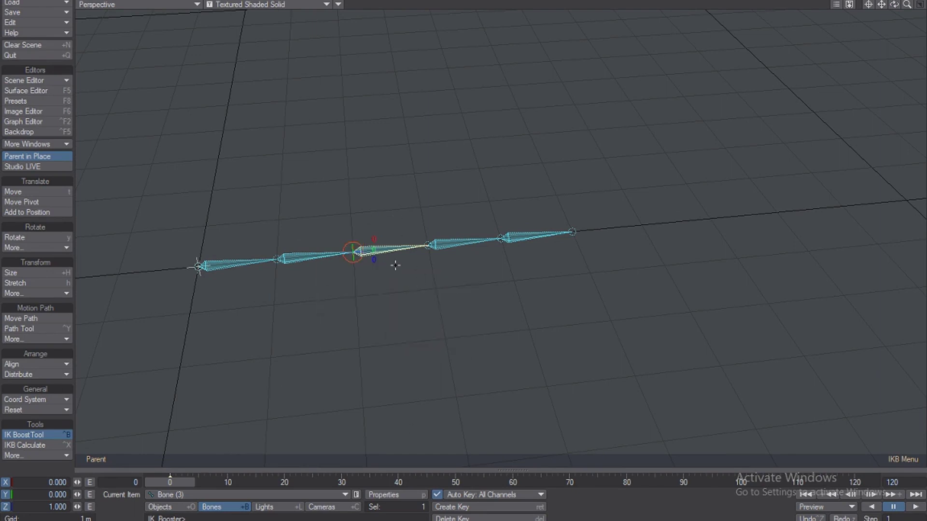
left_click(198, 266)
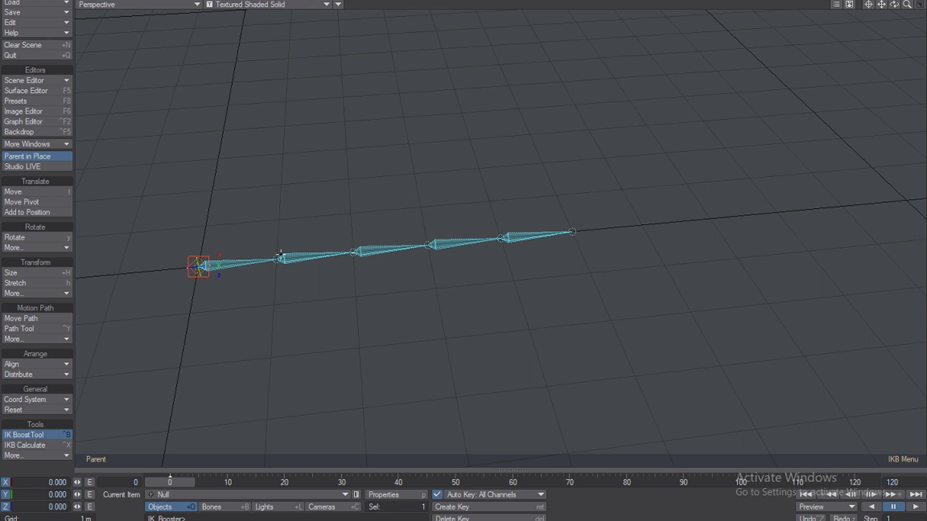
Select down the chain to Bone (5) and drag its end to test the IK bend
left_click(276, 254)
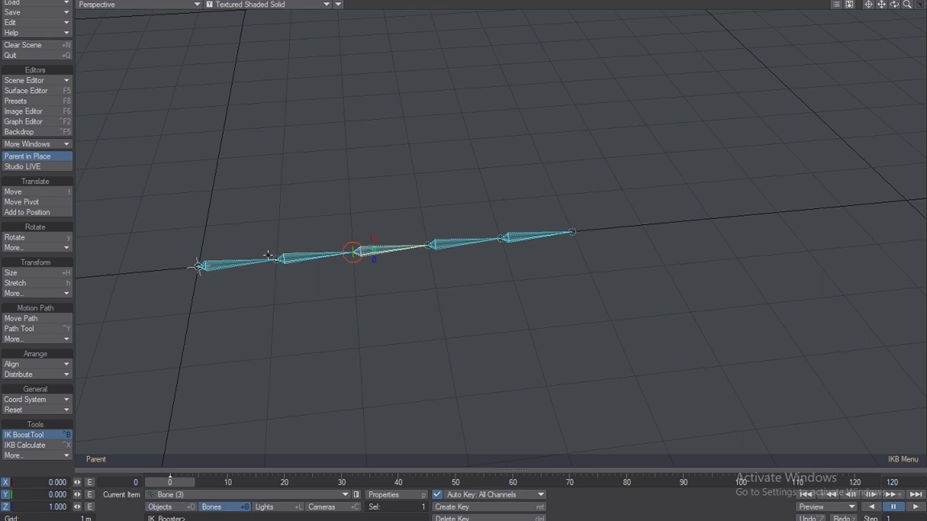
left_click(371, 248)
left_click(453, 241)
left_click(531, 234)
left_click_drag(574, 231, 446, 232)
left_click_drag(407, 273, 476, 235)
Put Bone (2) into IK Booster Controller edit and lift its handle above the joint
left_click(289, 258)
left_click(280, 260)
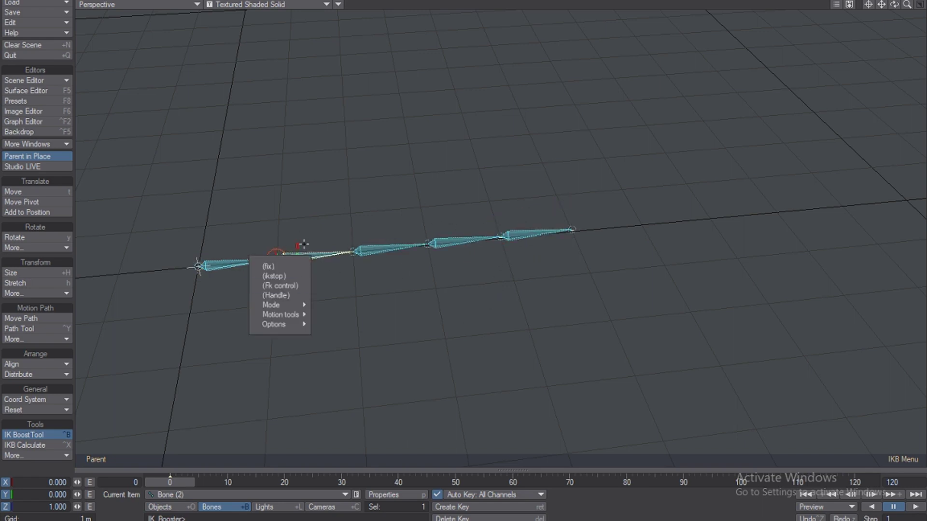
mouse_move(291, 314)
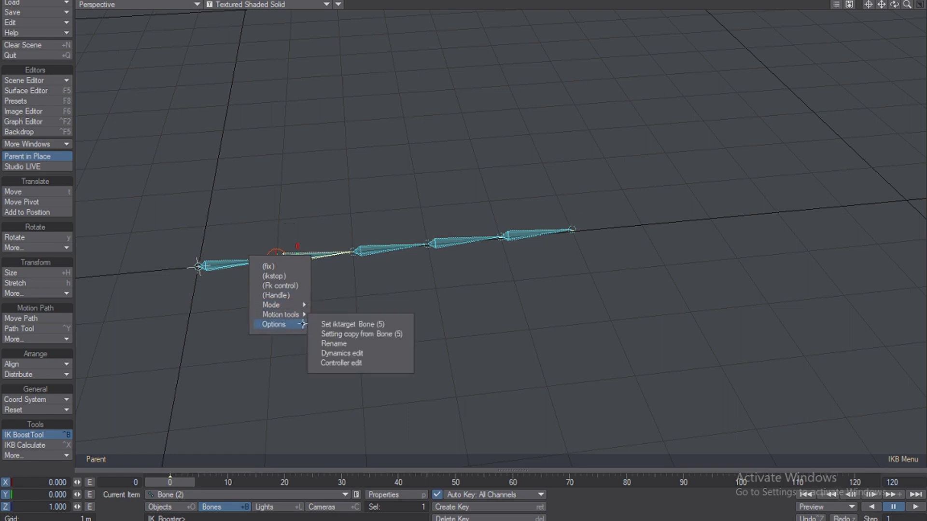
left_click(356, 363)
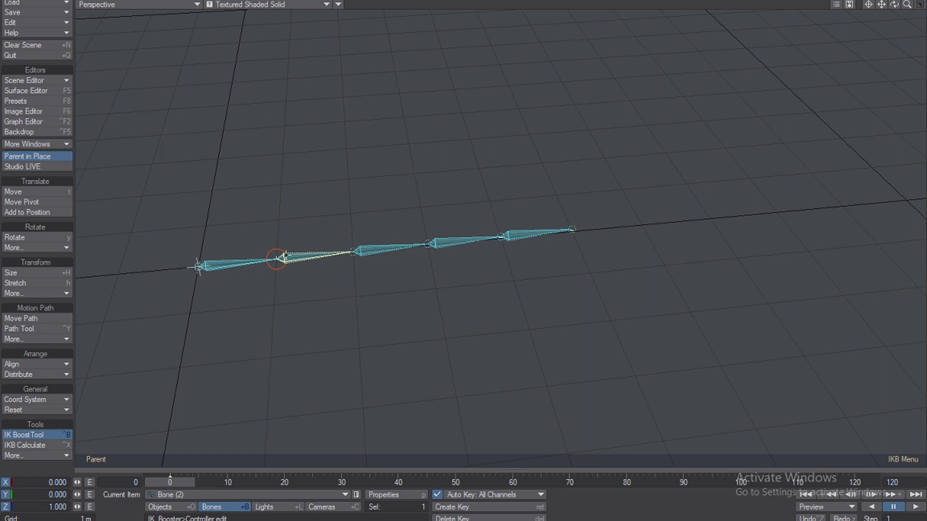
left_click_drag(276, 259, 272, 189)
End the controller edit, then check the Null, the bones, and Bone (2)'s raised handle from a lower angle
right_click(271, 186)
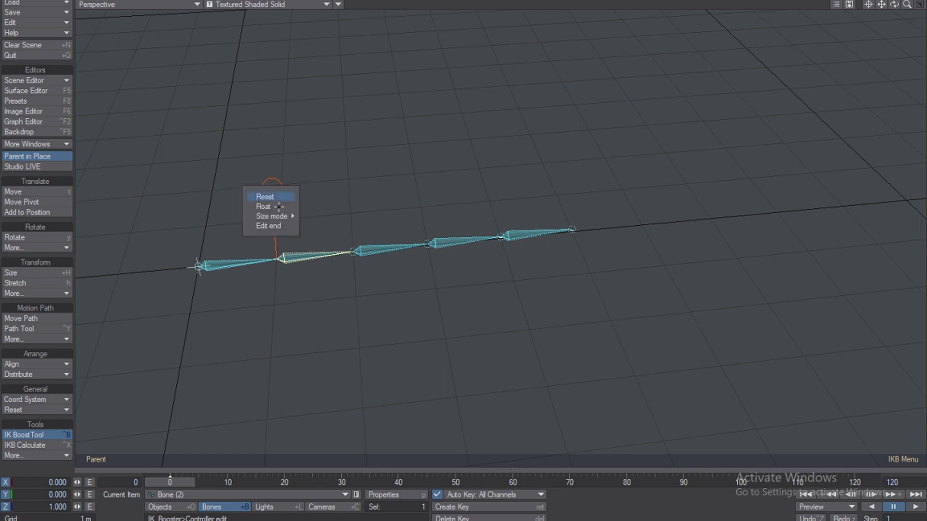
left_click(284, 226)
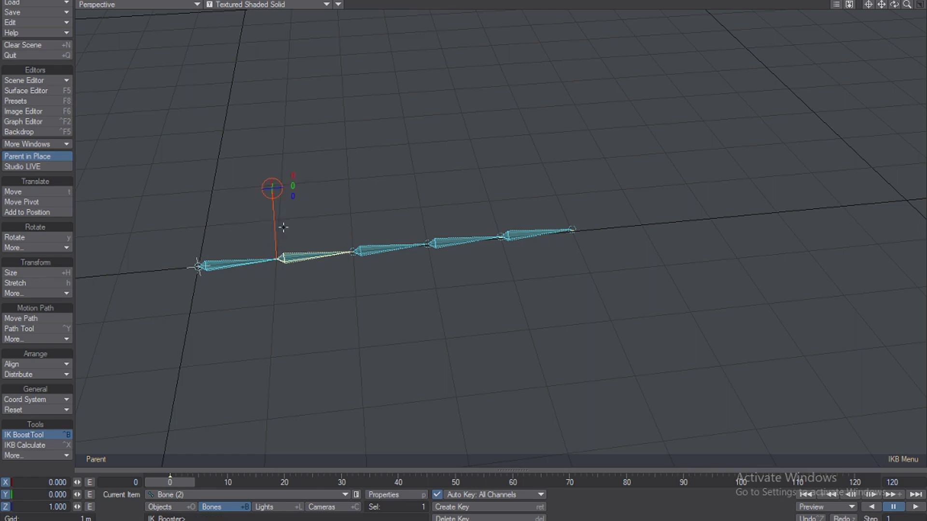
left_click(206, 267)
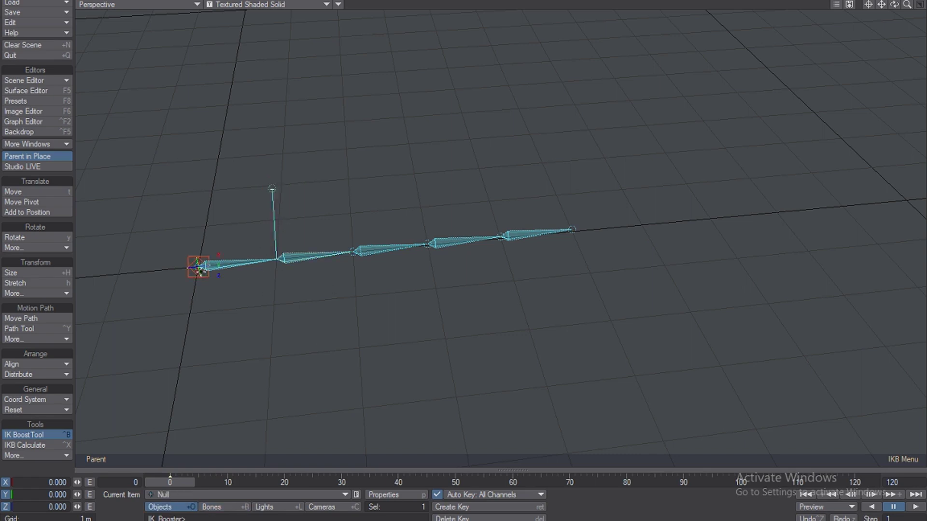
left_click(372, 252)
left_click(423, 256)
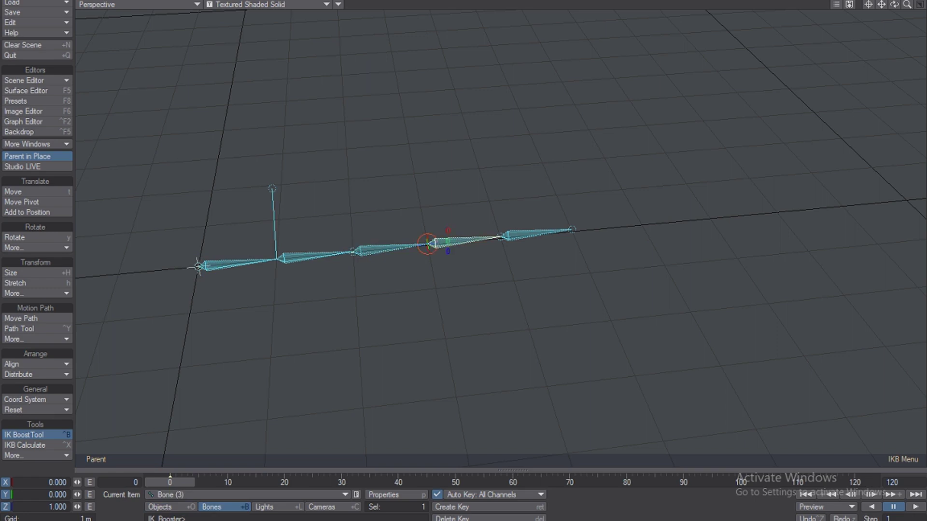
left_click(492, 246)
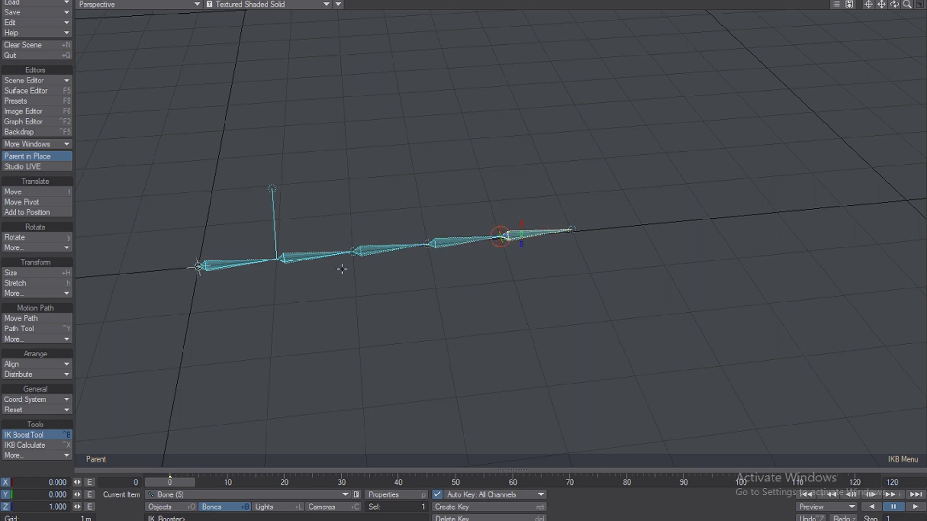
left_click(271, 189)
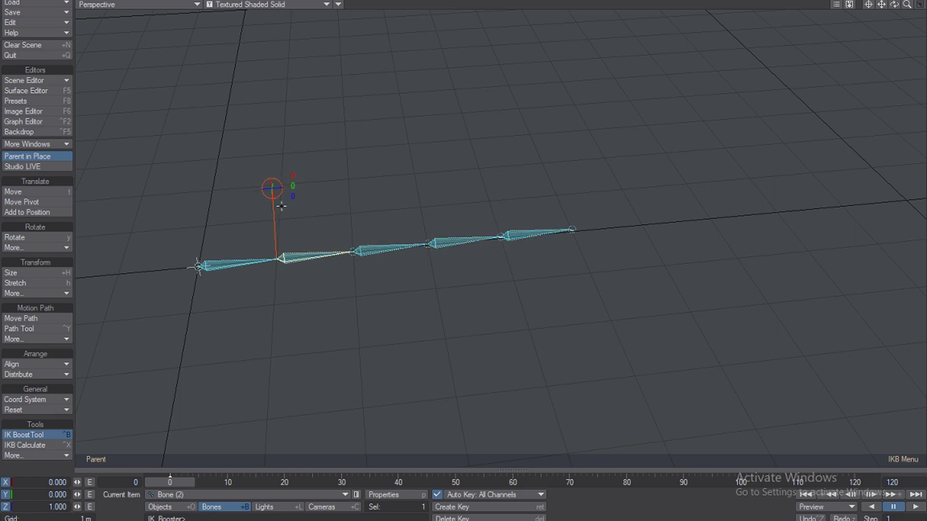
left_click_drag(894, 5, 894, 17)
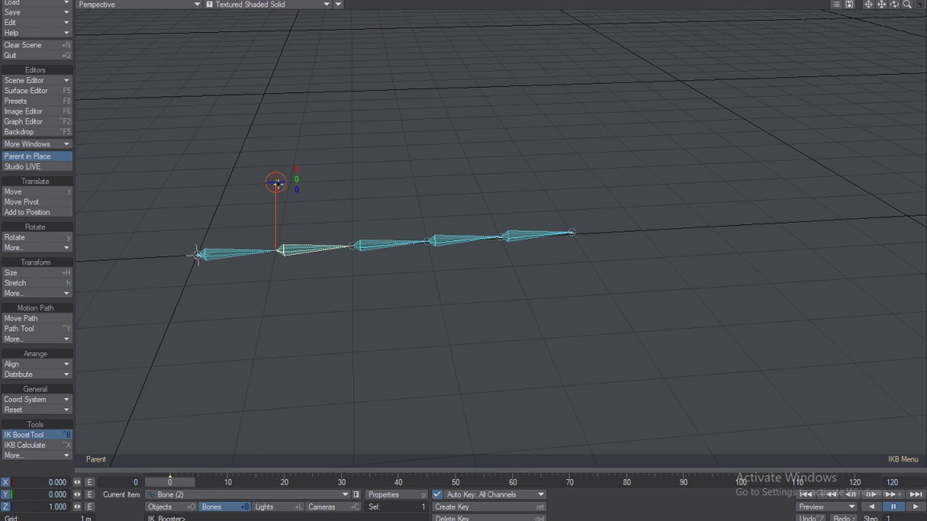
Put Bone (2) back into IK Booster Controller edit mode
right_click(277, 183)
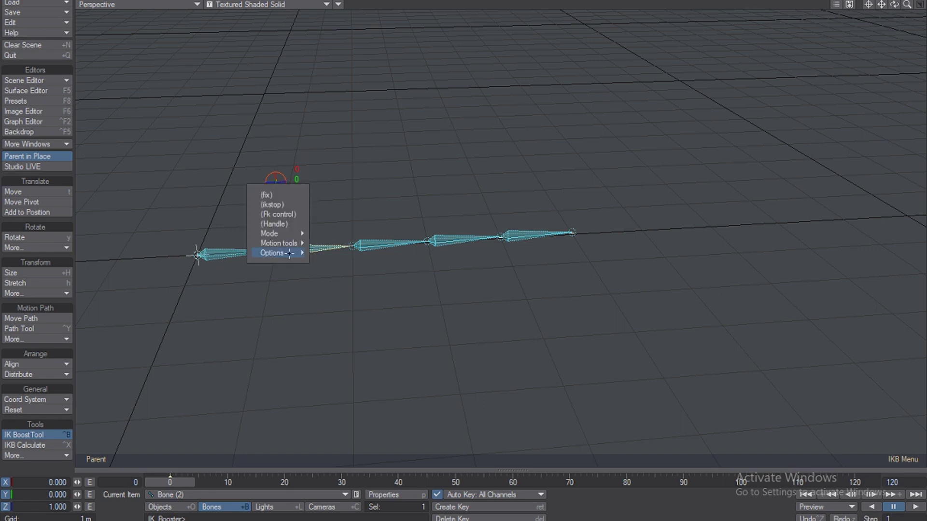
mouse_move(292, 253)
left_click(362, 290)
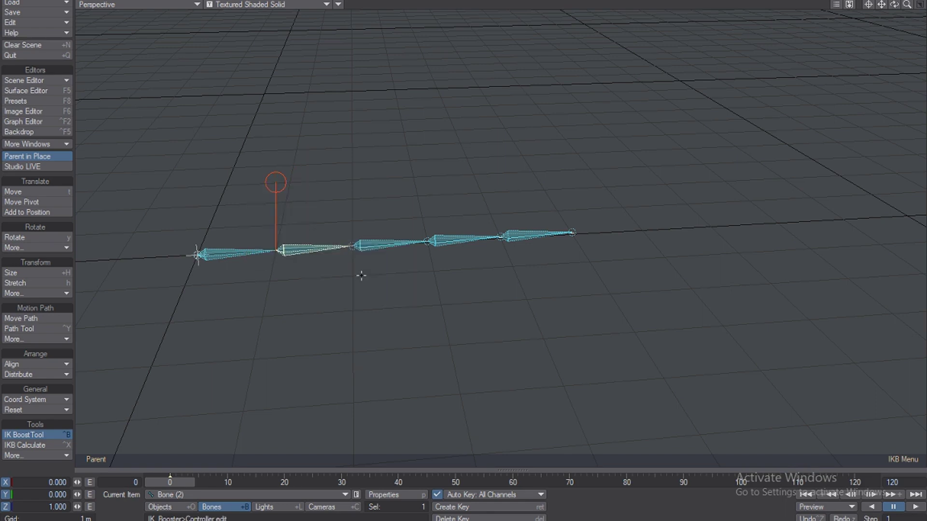
Enlarge Bone (2)'s controller handle from Size mode size2 to size3
right_click(276, 182)
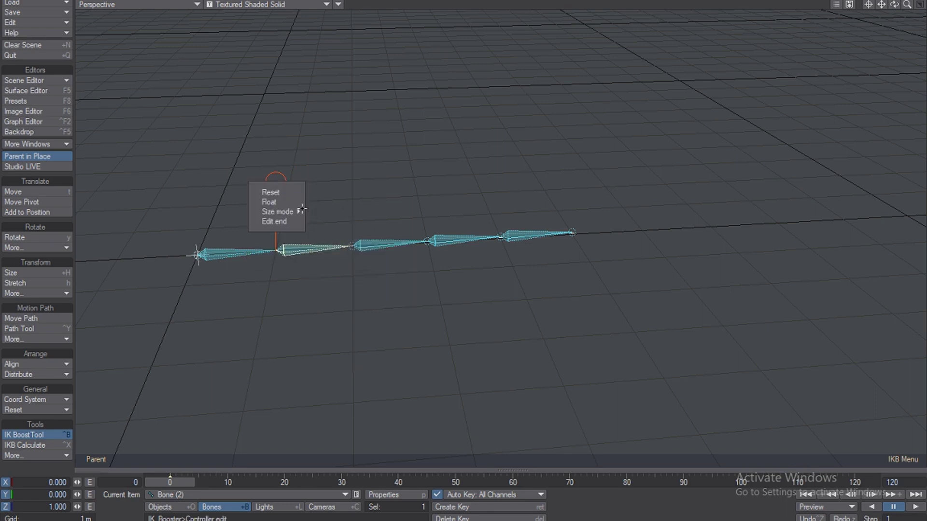
mouse_move(294, 211)
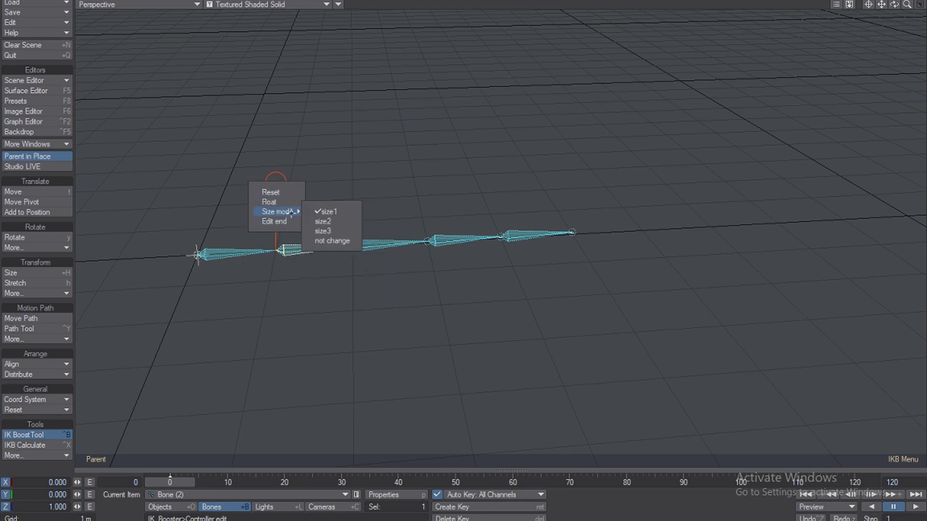
left_click(333, 221)
right_click(285, 184)
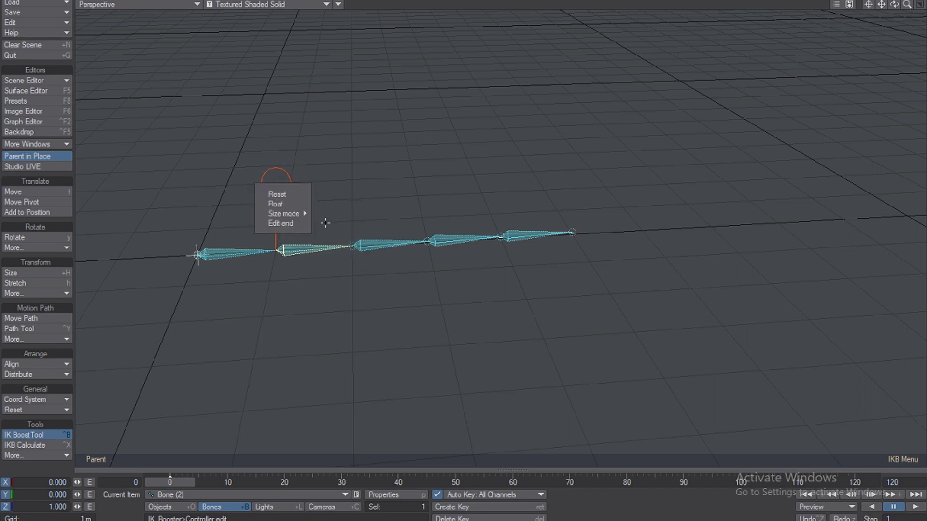
mouse_move(304, 214)
left_click(355, 233)
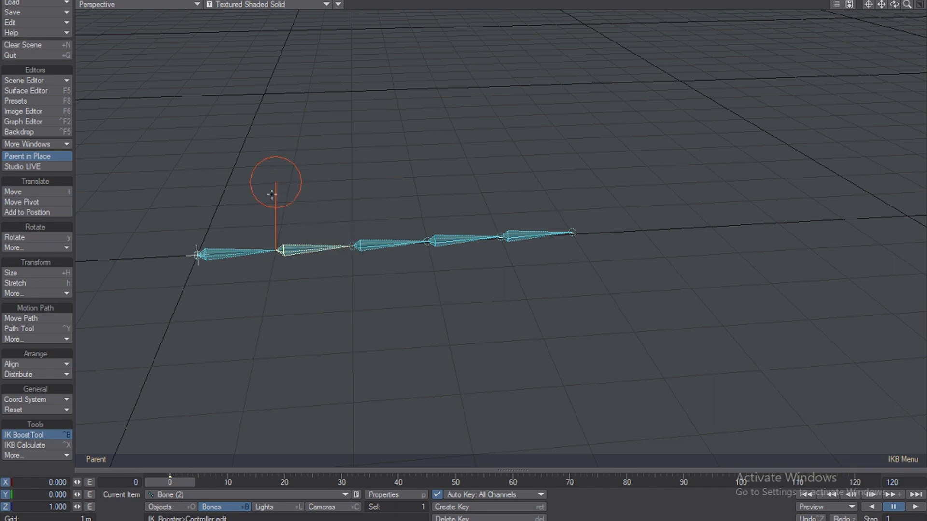
right_click(269, 190)
right_click(273, 188)
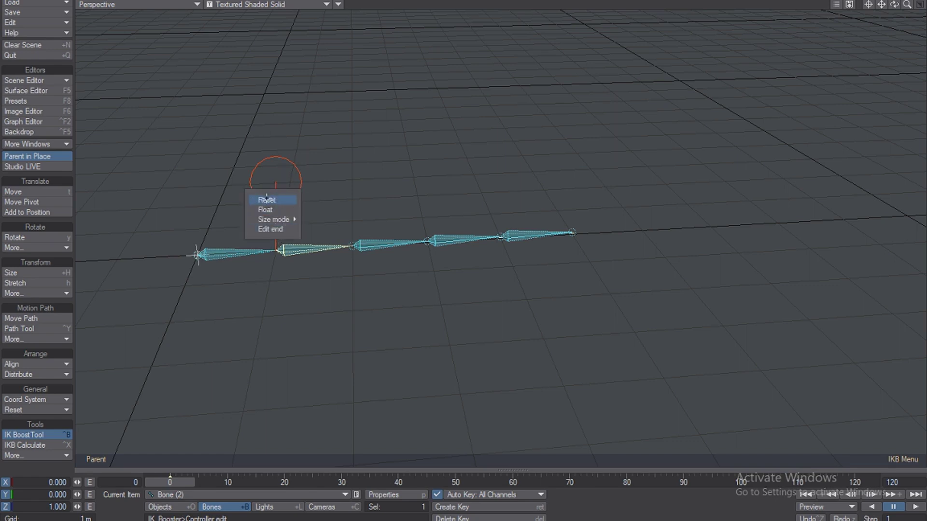
Reset Bone (2)'s controller onto its joint, choose a smaller Size mode, and end the edit
left_click(279, 201)
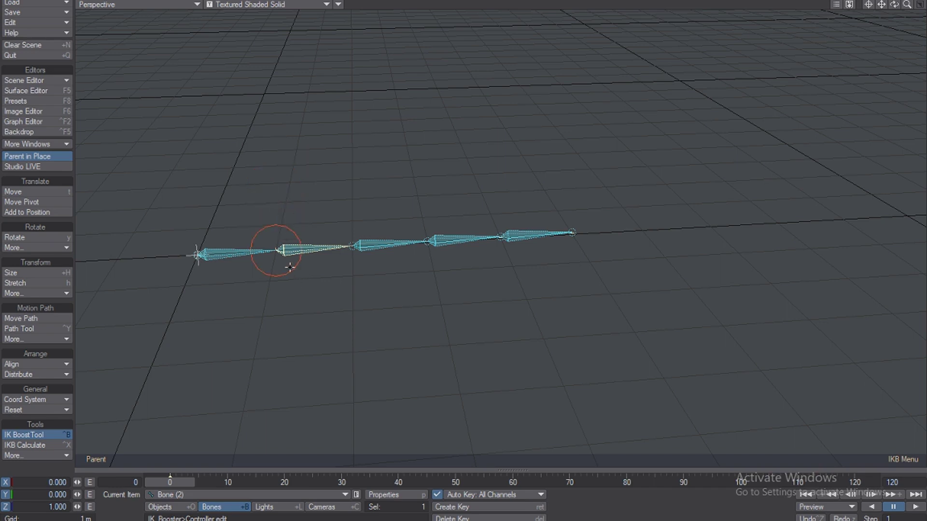
right_click(278, 250)
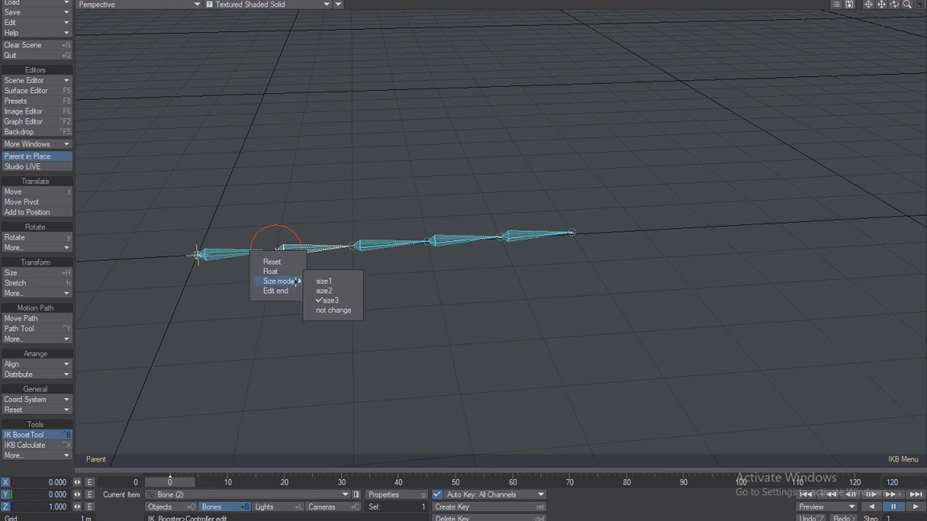
left_click(320, 275)
right_click(327, 307)
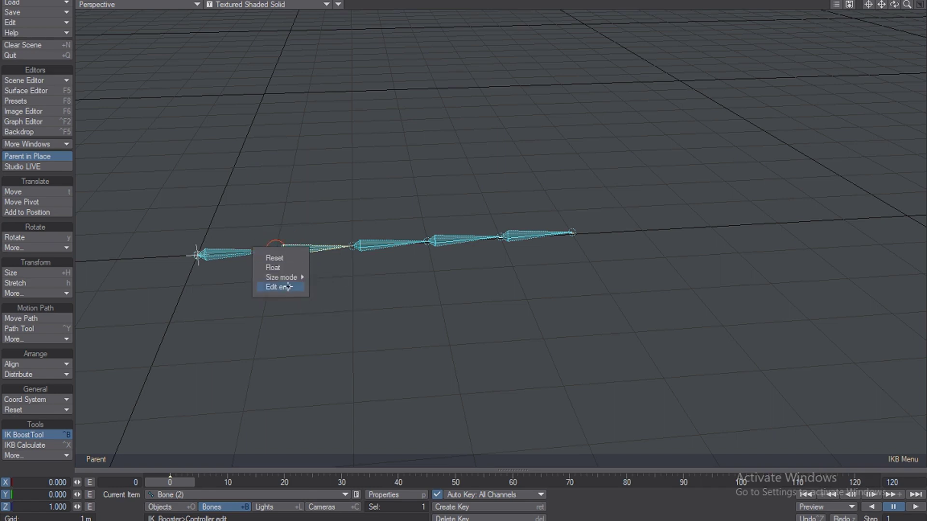
left_click(282, 286)
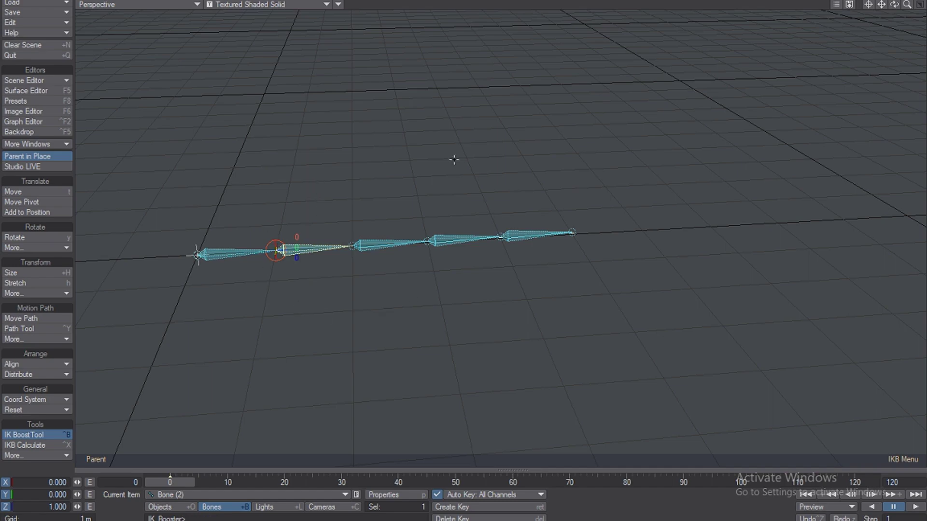
mouse_move(894, 5)
left_mouse_down()
mouse_move(579, 20)
mouse_move(514, 104)
mouse_move(895, 12)
left_mouse_up()
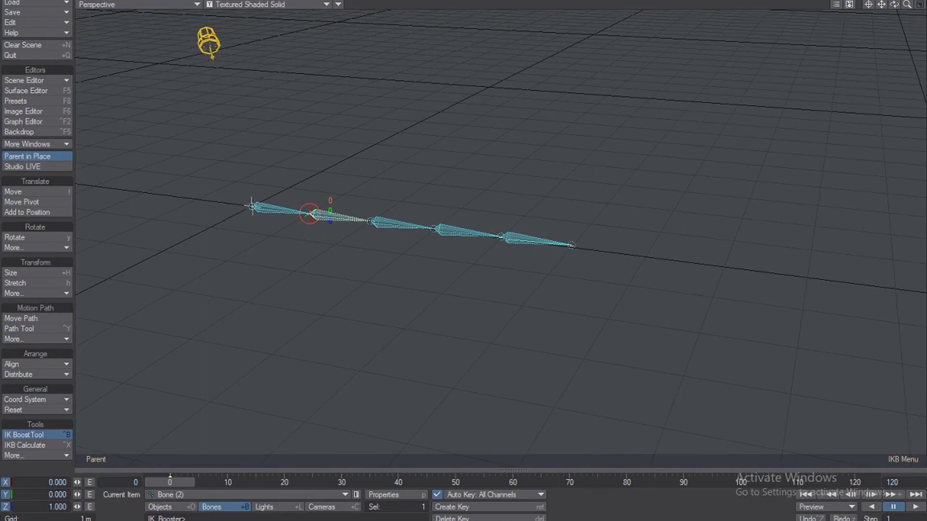